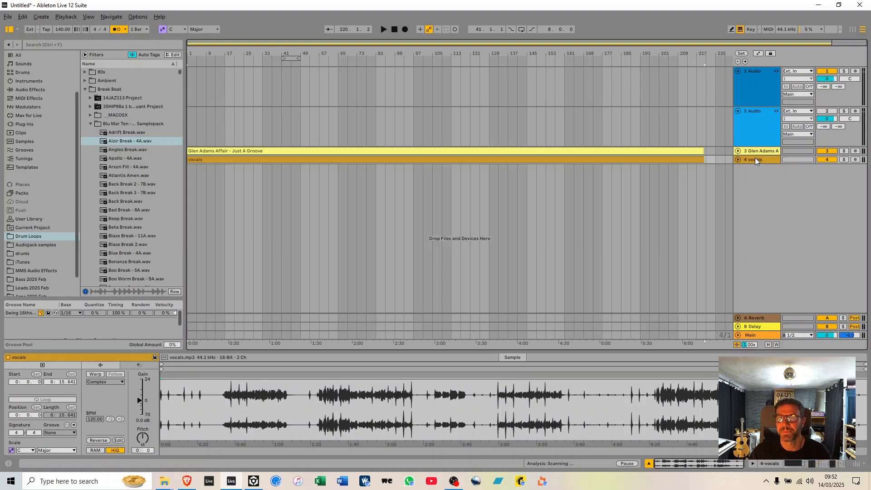
Expand the Glen Adams Affair and vocals tracks and play from bar 21, switching solo between the two.
{"action": "left_click", "coordinate": [738, 150]}
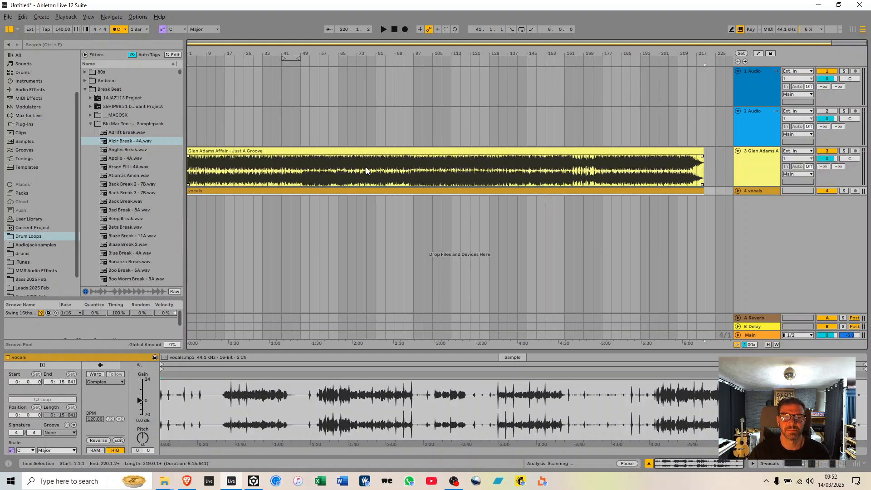
{"action": "left_click", "coordinate": [738, 191]}
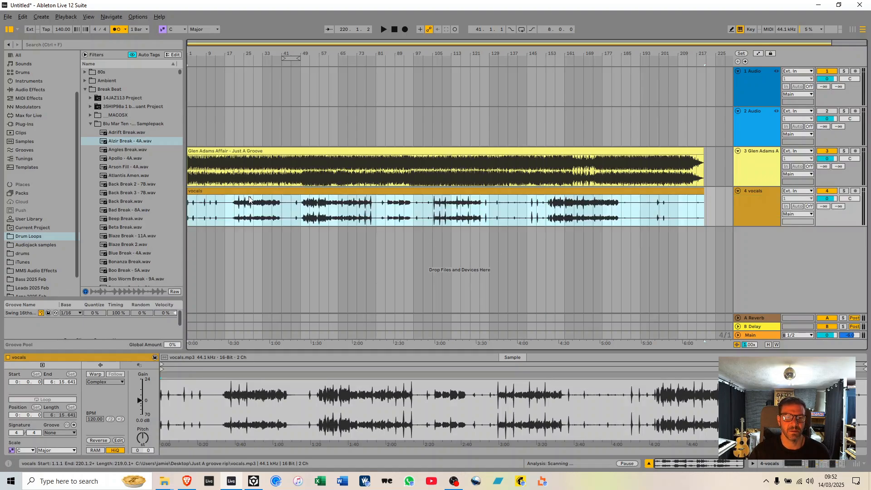
{"action": "left_click", "coordinate": [234, 209]}
{"action": "left_click", "coordinate": [844, 191]}
{"action": "key", "text": "space"}
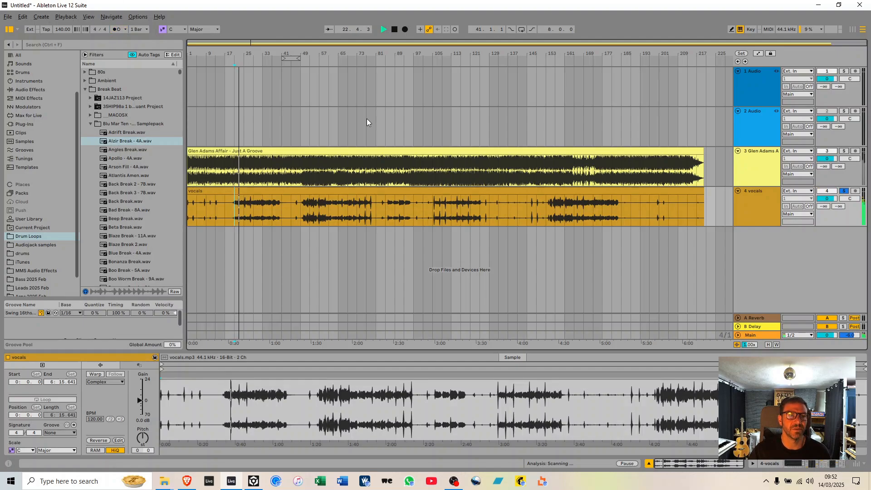
{"action": "left_click", "coordinate": [845, 151]}
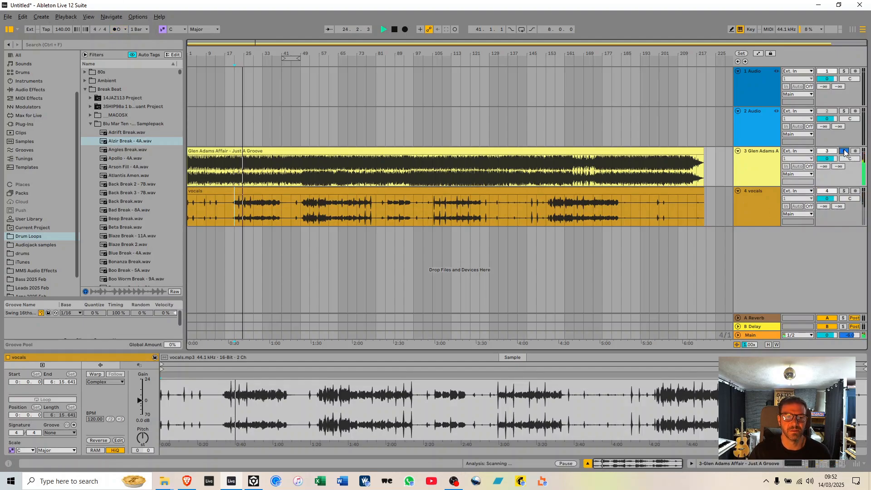
{"action": "left_click", "coordinate": [844, 191]}
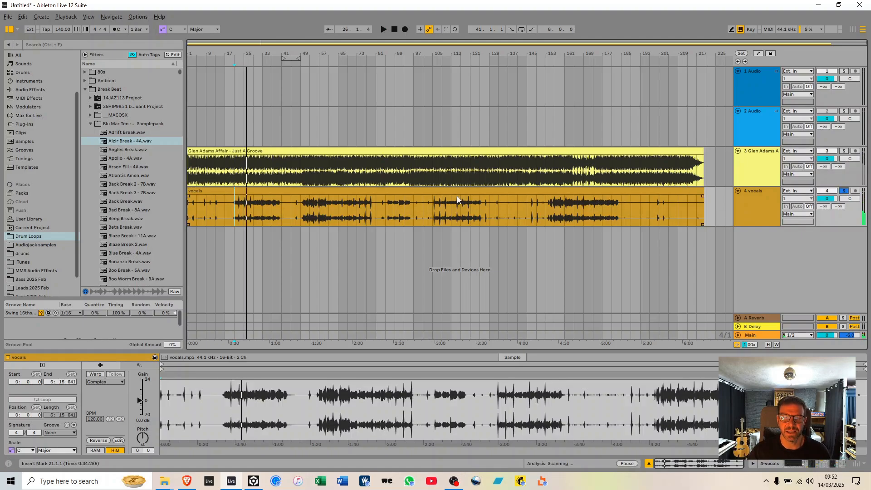
Audition the song around bars 113 and 165, alternating solo between the original track and the vocals.
{"action": "left_click", "coordinate": [448, 165]}
{"action": "left_click", "coordinate": [844, 151]}
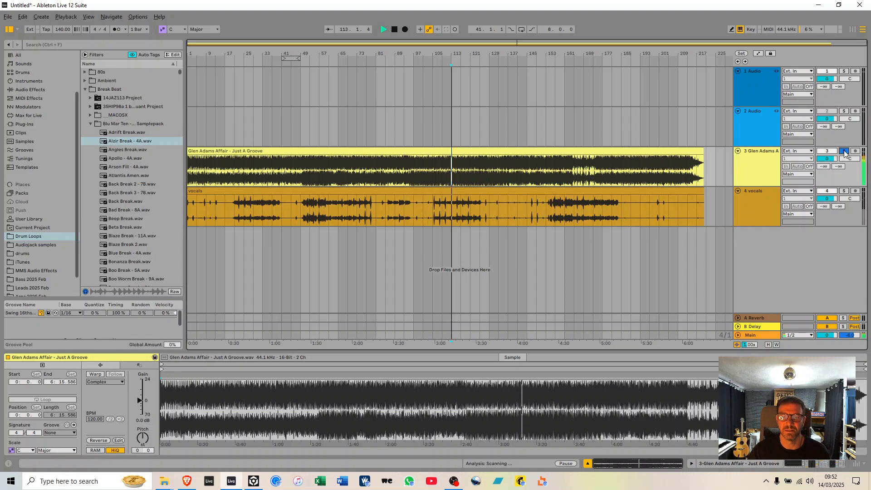
{"action": "left_click", "coordinate": [845, 191]}
{"action": "left_click", "coordinate": [845, 151]}
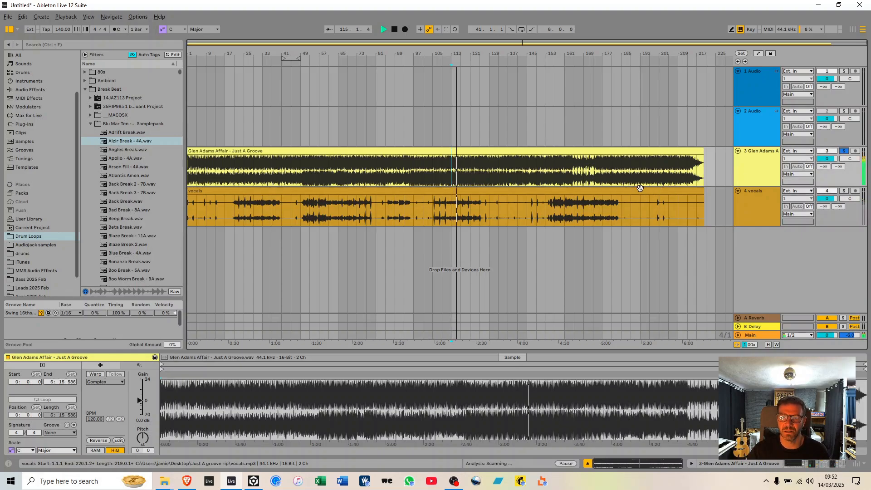
{"action": "left_click", "coordinate": [572, 177]}
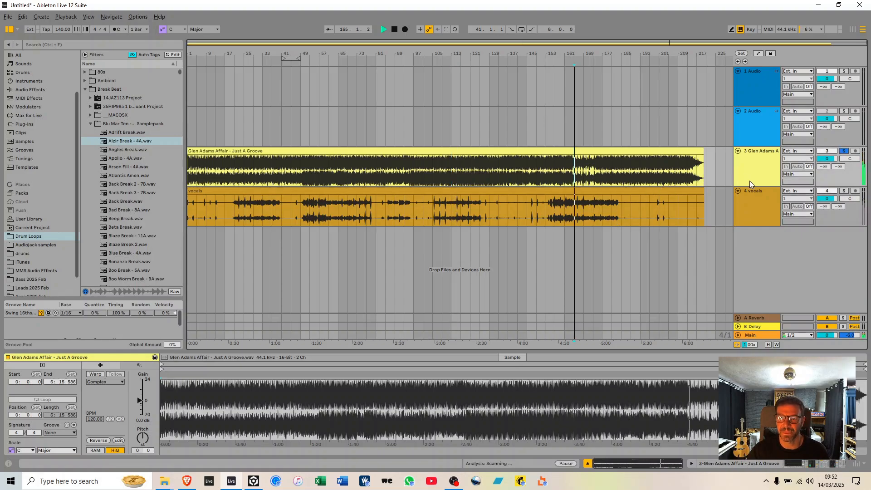
{"action": "left_click", "coordinate": [844, 191]}
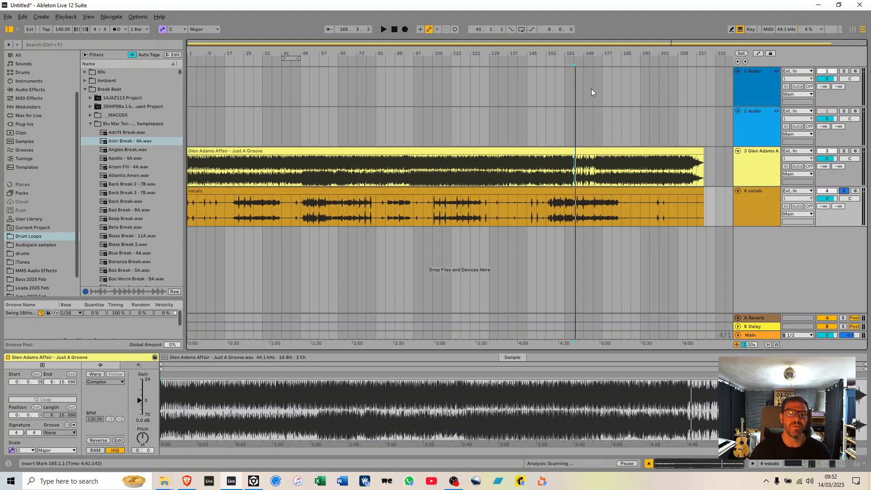
Compare the vocals waveform with the original track's transients around bar 23 to check their timing.
{"action": "left_click_drag", "start_coordinate": [194, 51], "coordinate": [205, 82]}
{"action": "left_click_drag", "start_coordinate": [330, 200], "coordinate": [293, 199]}
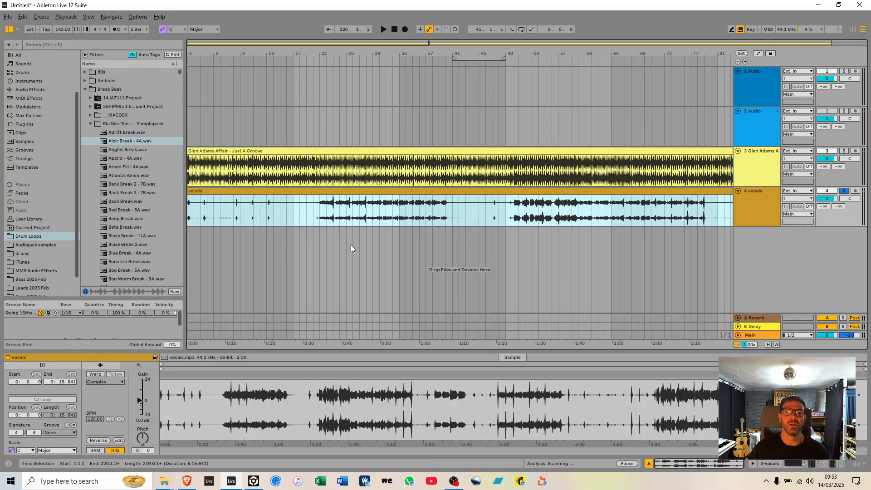
{"action": "left_click_drag", "start_coordinate": [314, 53], "coordinate": [365, 126]}
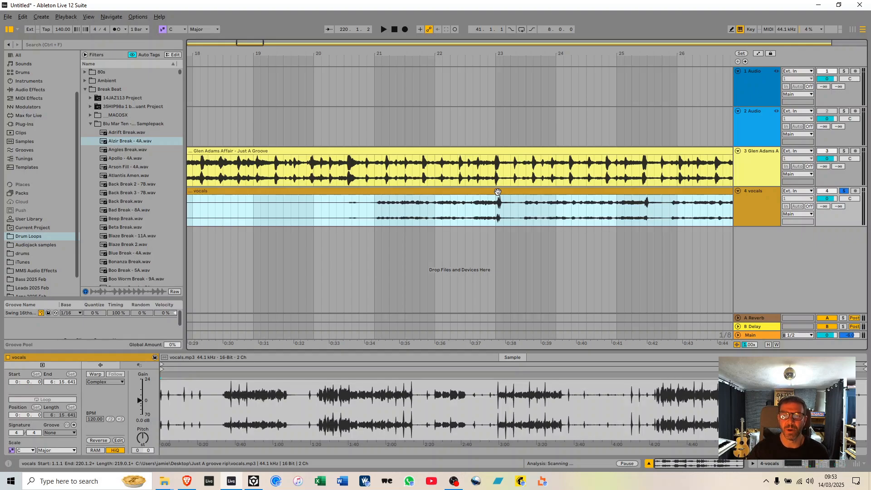
{"action": "scroll", "coordinate": [498, 192], "scroll_direction": "up", "scroll_amount": 5}
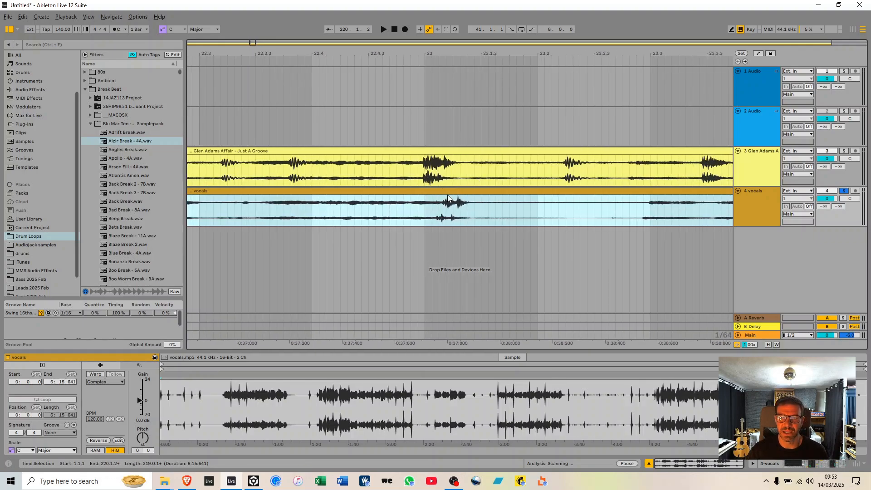
{"action": "left_click_drag", "start_coordinate": [471, 193], "coordinate": [460, 193]}
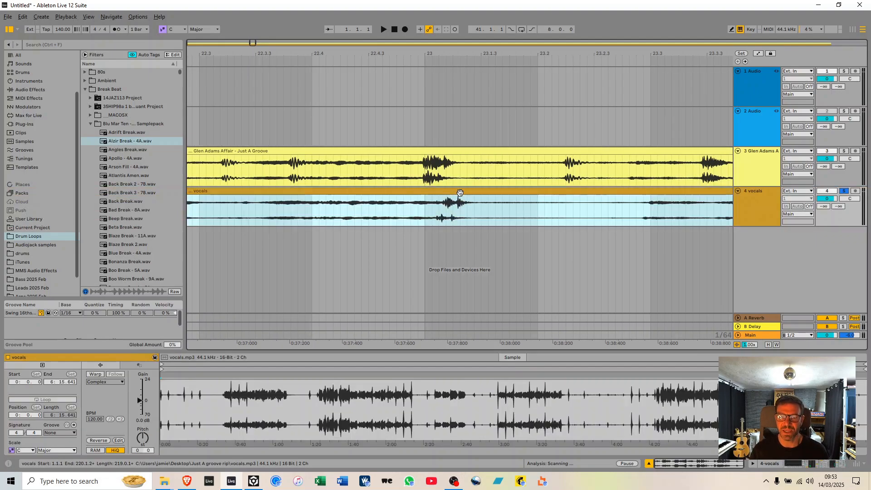
{"action": "left_click_drag", "start_coordinate": [458, 49], "coordinate": [239, 48]}
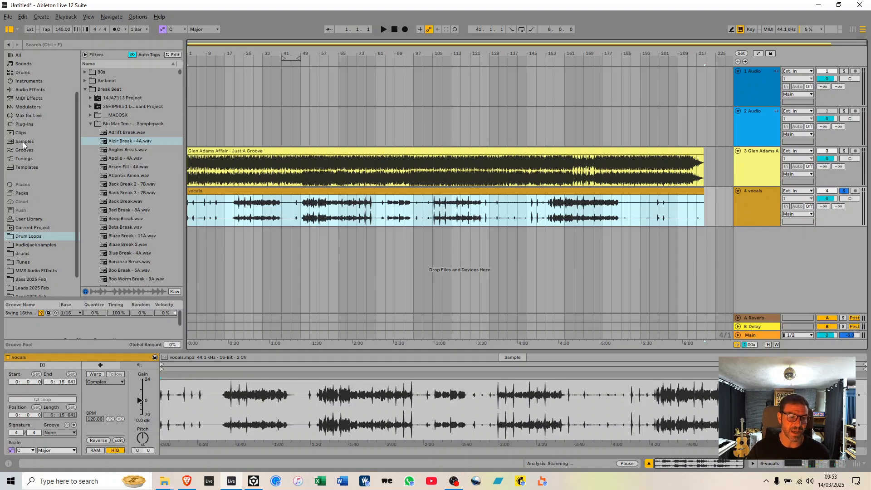
Make sure Warp is off on the vocals clip, and play the soloed Glen Adams Affair track from the start.
{"action": "left_click", "coordinate": [99, 375]}
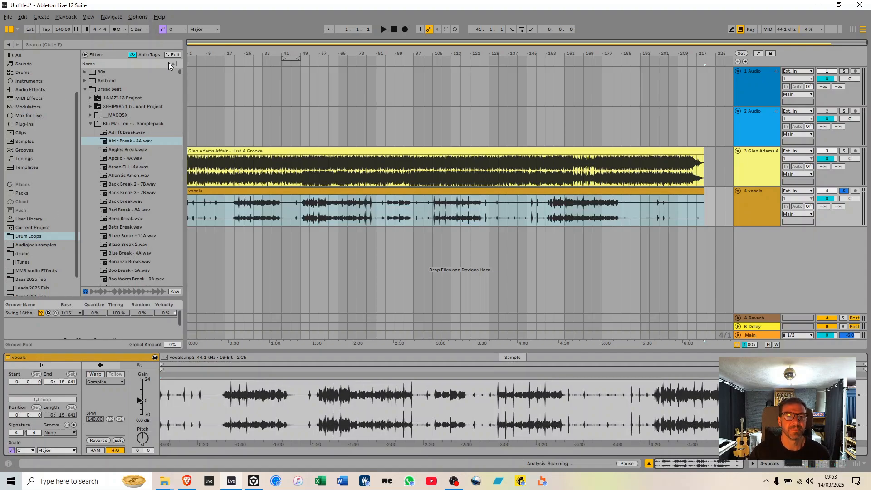
{"action": "left_click_drag", "start_coordinate": [191, 52], "coordinate": [191, 204]}
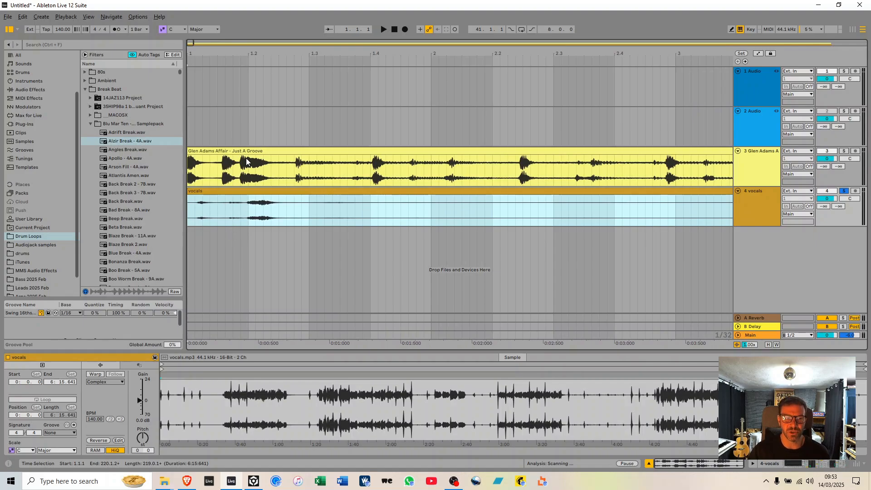
{"action": "left_click", "coordinate": [843, 153]}
{"action": "key", "text": "space"}
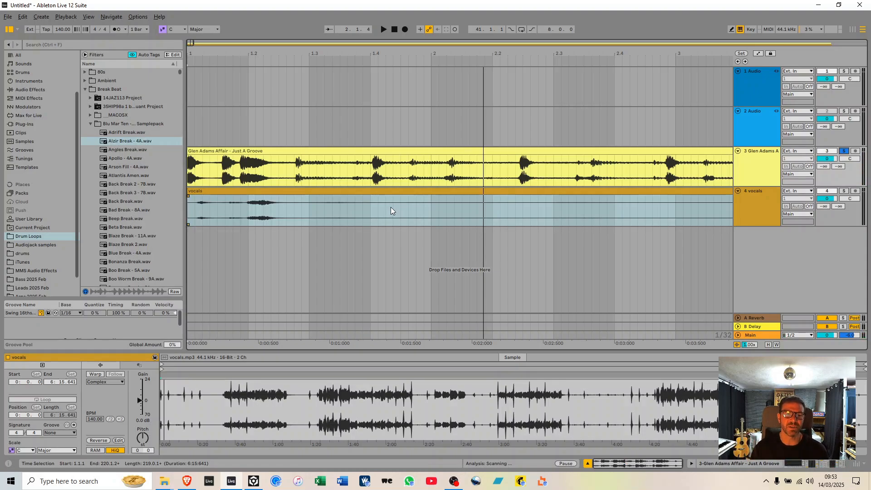
Place the insert marker across both tracks at the start of the original's transient just after 1.2.4.
{"action": "left_click", "coordinate": [296, 178]}
{"action": "left_click_drag", "start_coordinate": [295, 55], "coordinate": [295, 190]}
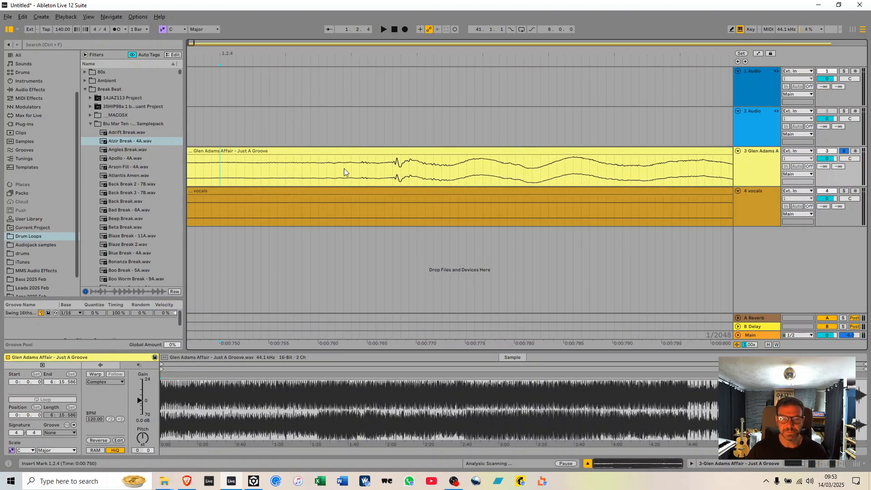
{"action": "left_click", "coordinate": [394, 170]}
{"action": "left_click", "coordinate": [393, 213], "text": "shift"}
{"action": "left_click_drag", "start_coordinate": [400, 54], "coordinate": [233, 53]}
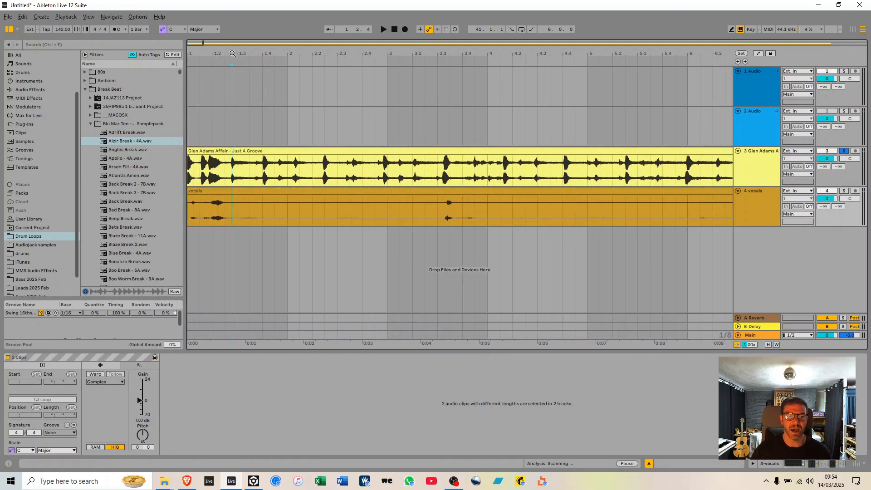
Delete the time before the marker from the arrangement and play the trimmed start.
{"action": "key", "text": "shift+Home"}
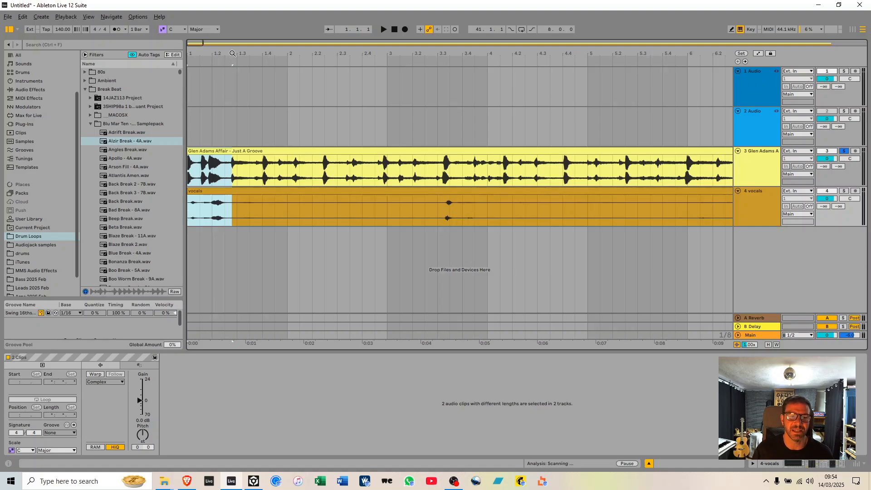
{"action": "key", "text": "ctrl+shift+Delete"}
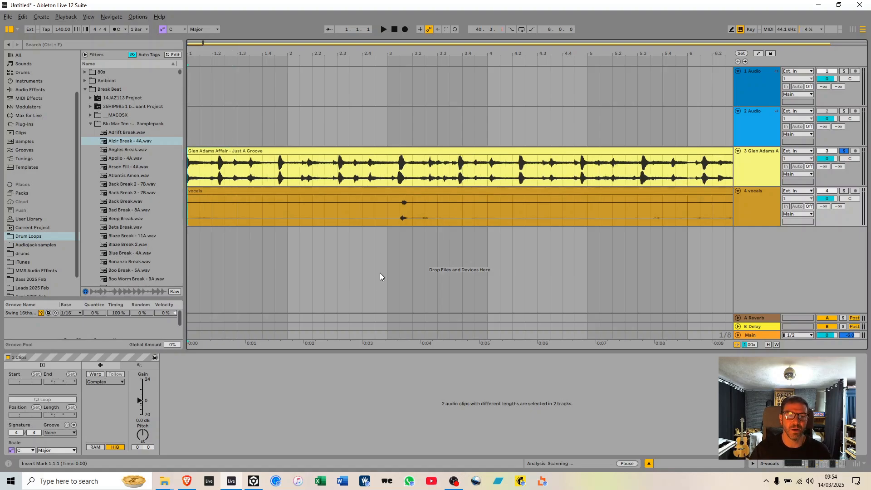
{"action": "key", "text": "space"}
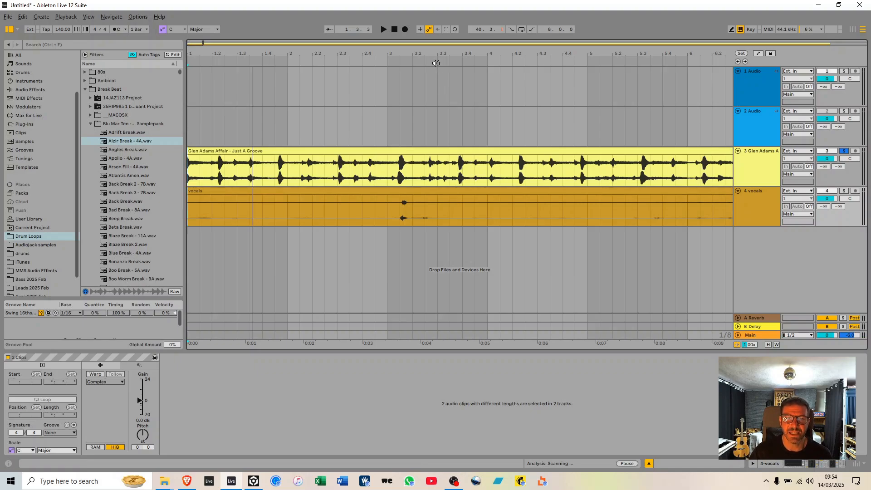
Link the Glen Adams Affair and vocals tracks and select both of their clips.
{"action": "left_click", "coordinate": [767, 170]}
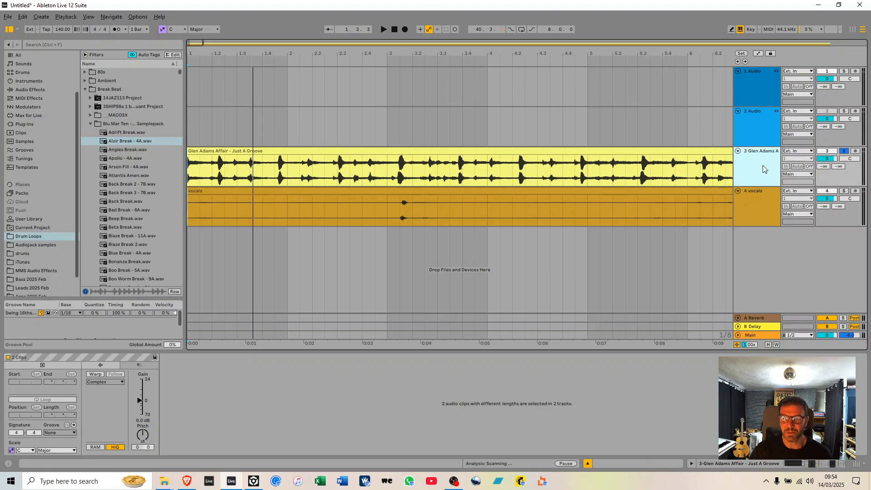
{"action": "left_click", "coordinate": [762, 209], "text": "shift"}
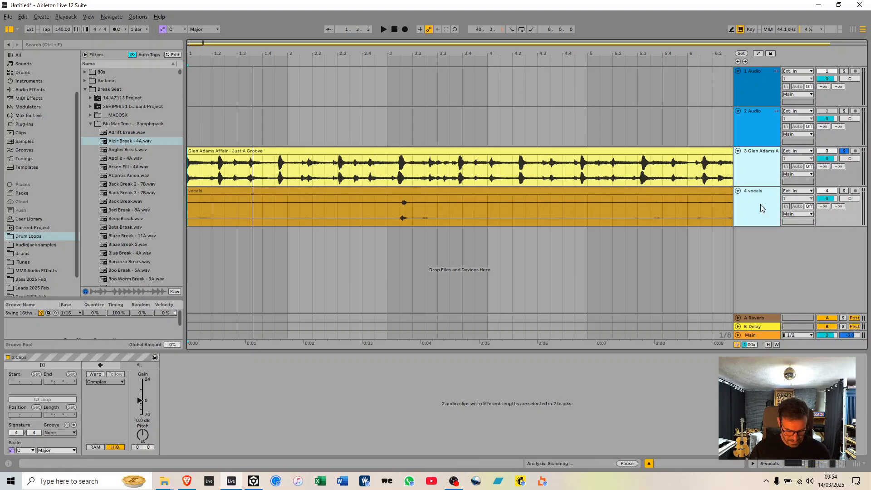
{"action": "right_click", "coordinate": [761, 208]}
{"action": "left_click", "coordinate": [740, 333]}
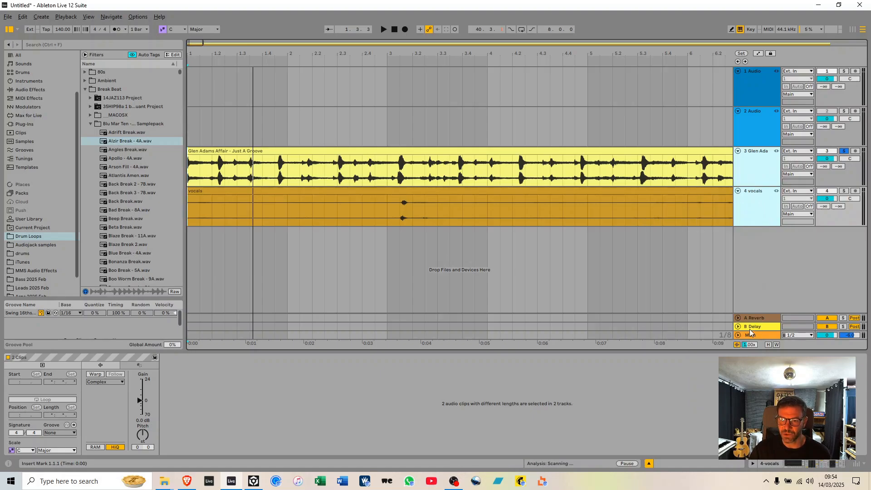
{"action": "left_click", "coordinate": [429, 151]}
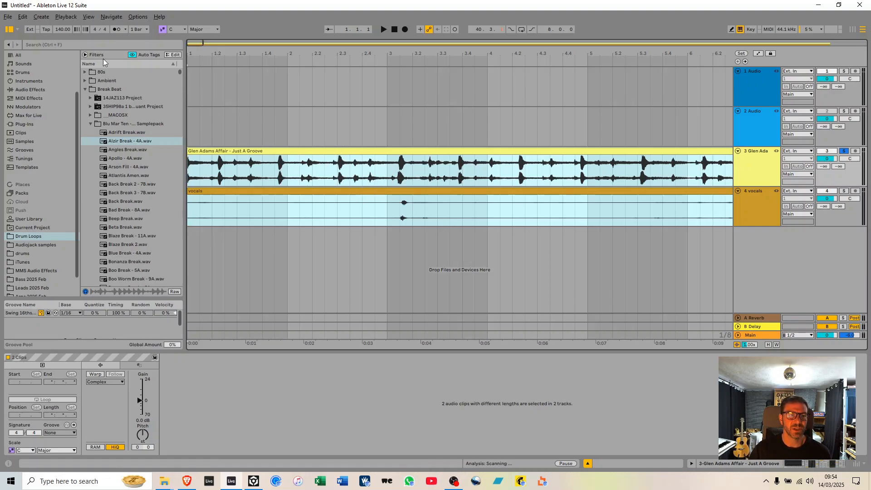
Set the project tempo to 120 BPM.
{"action": "left_click", "coordinate": [62, 30]}
{"action": "type", "text": "12"}
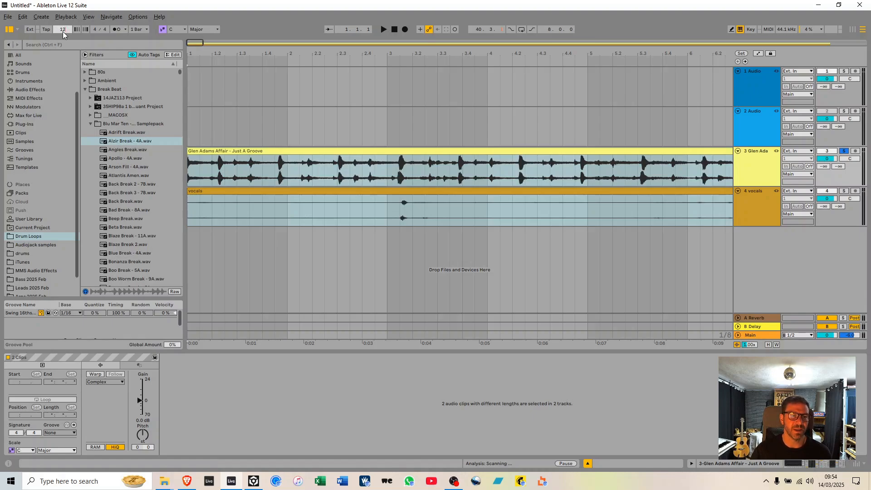
{"action": "type", "text": "0"}
{"action": "key", "text": "Return"}
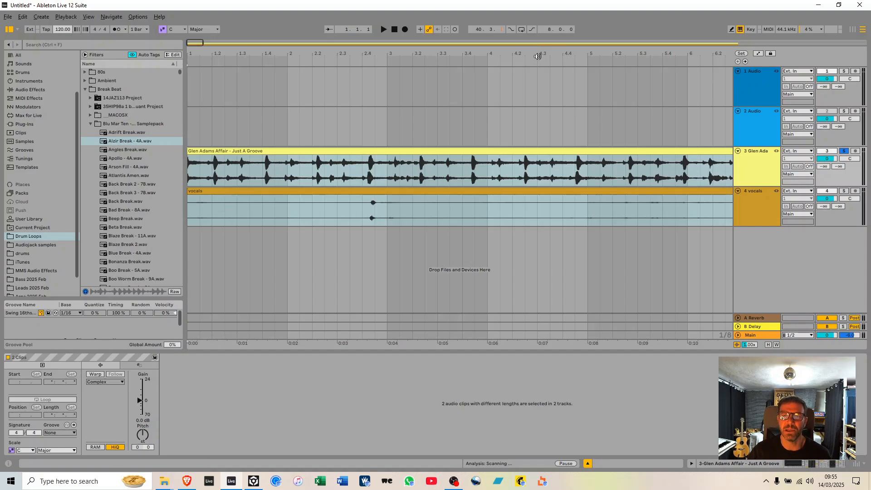
Select both linked tracks from 1.1.1 to 189.1.1, just past the clip ends, and consolidate the clips.
{"action": "double_click", "coordinate": [537, 56]}
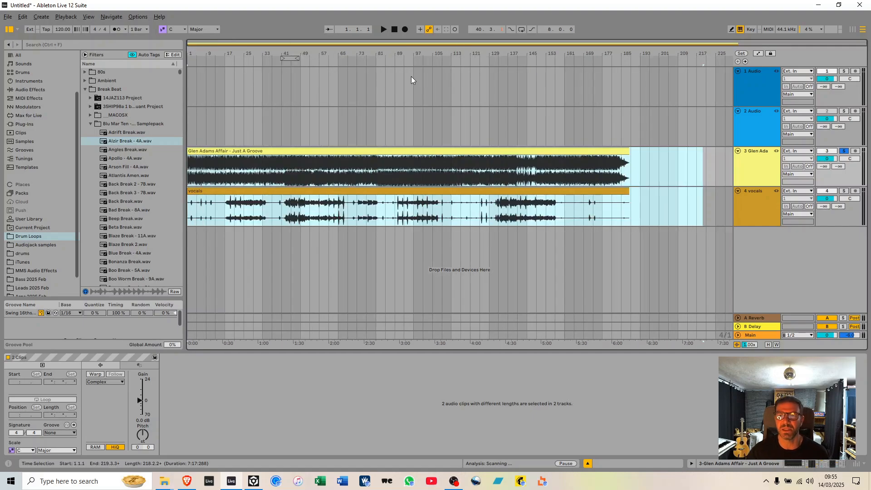
{"action": "left_click_drag", "start_coordinate": [632, 49], "coordinate": [630, 53]}
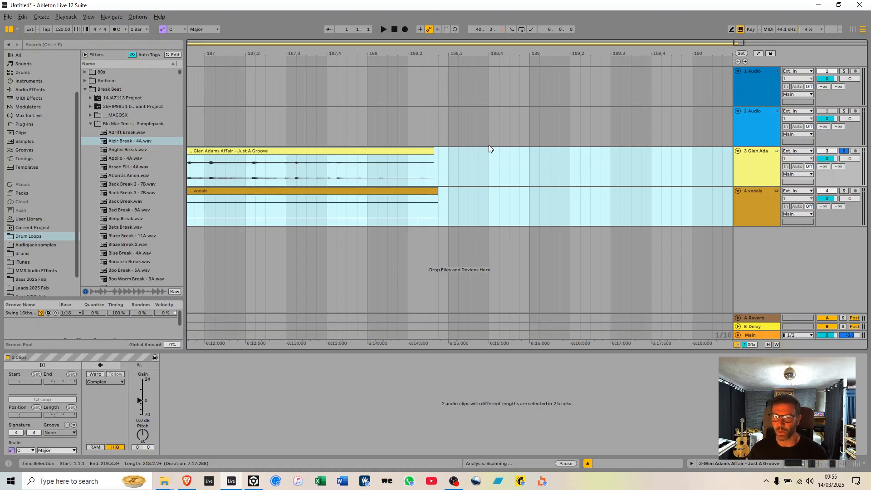
{"action": "left_click_drag", "start_coordinate": [459, 56], "coordinate": [459, 32]}
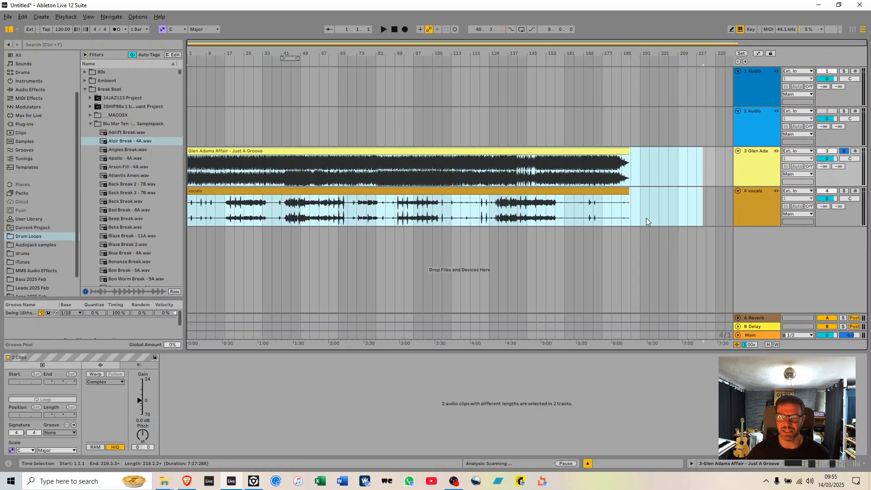
{"action": "left_click_drag", "start_coordinate": [632, 158], "coordinate": [42, 171]}
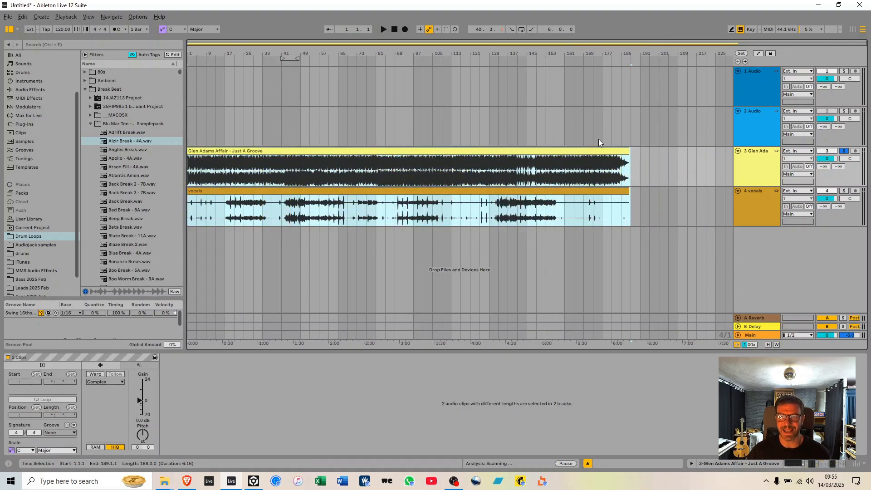
{"action": "left_click_drag", "start_coordinate": [638, 53], "coordinate": [637, 72]}
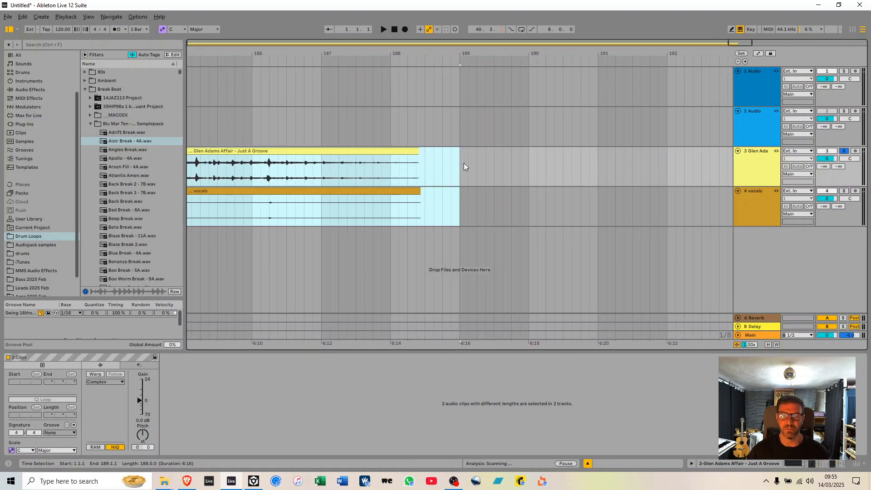
{"action": "left_click_drag", "start_coordinate": [459, 54], "coordinate": [631, 49]}
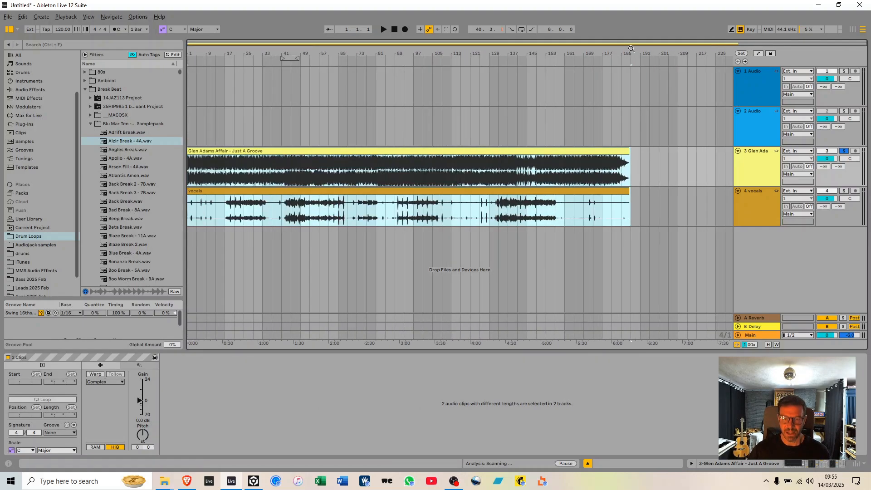
{"action": "key", "text": "ctrl+j"}
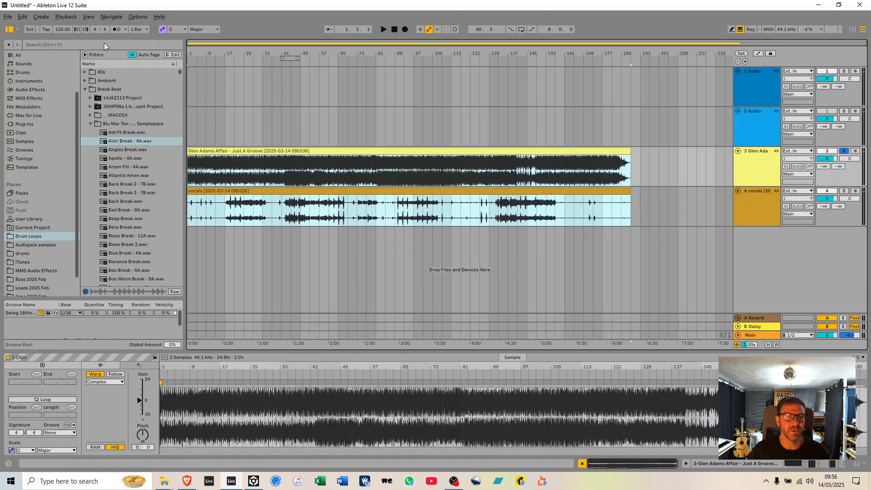
Turn on the metronome and play the first bars of the song against it to check the timing.
{"action": "left_click", "coordinate": [116, 30]}
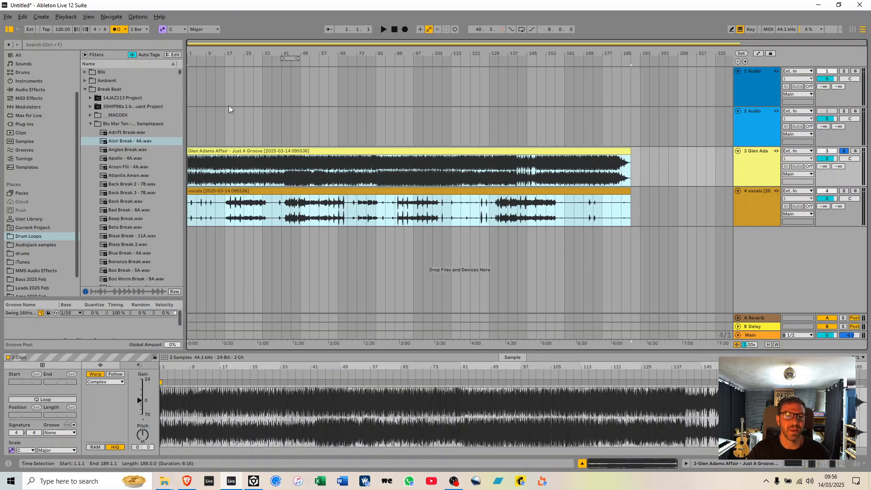
{"action": "left_click_drag", "start_coordinate": [190, 53], "coordinate": [188, 136]}
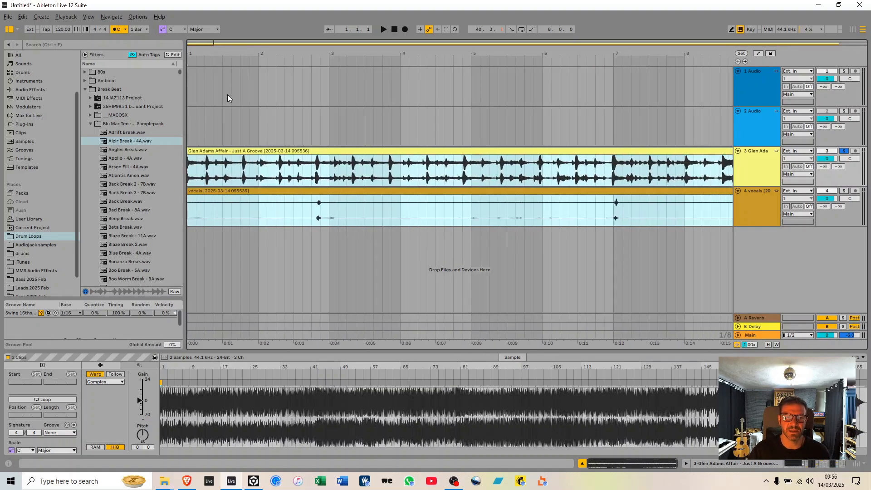
{"action": "key", "text": "space"}
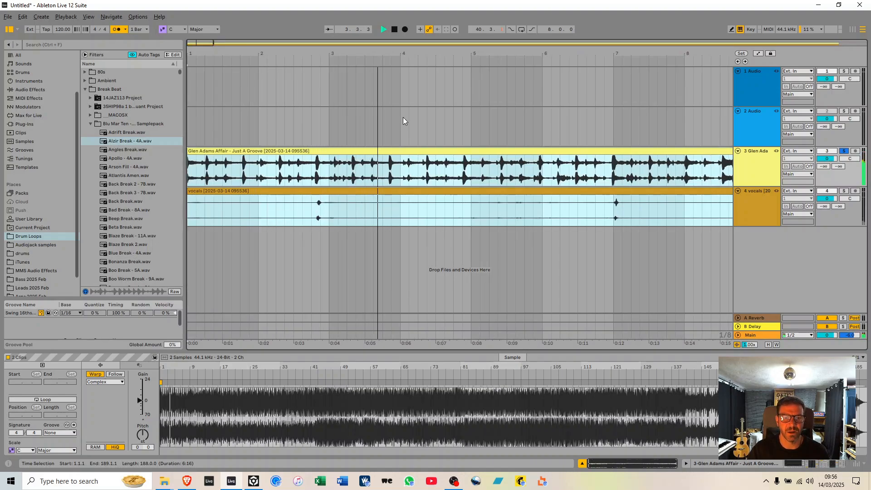
{"action": "key", "text": "space"}
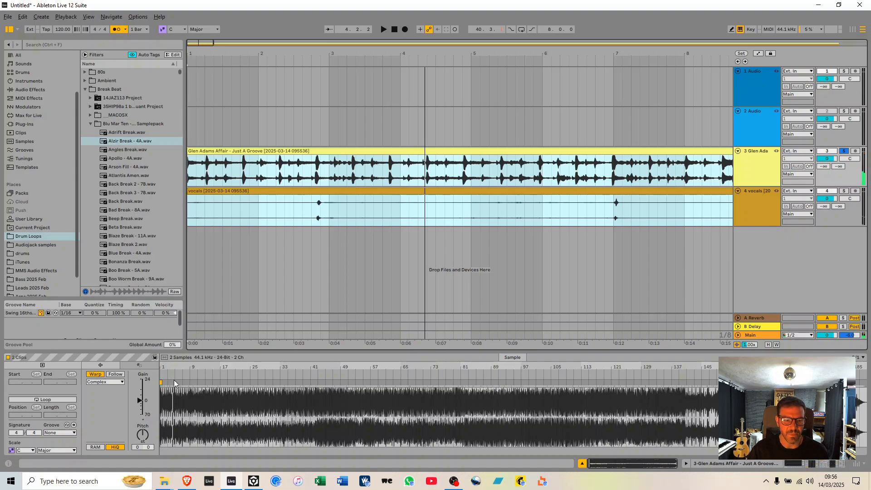
Warp the linked clips by aligning the song's drum hits to the grid with warp markers at 2.4.1 and 6.4.1.
{"action": "left_click_drag", "start_coordinate": [166, 366], "coordinate": [154, 363]}
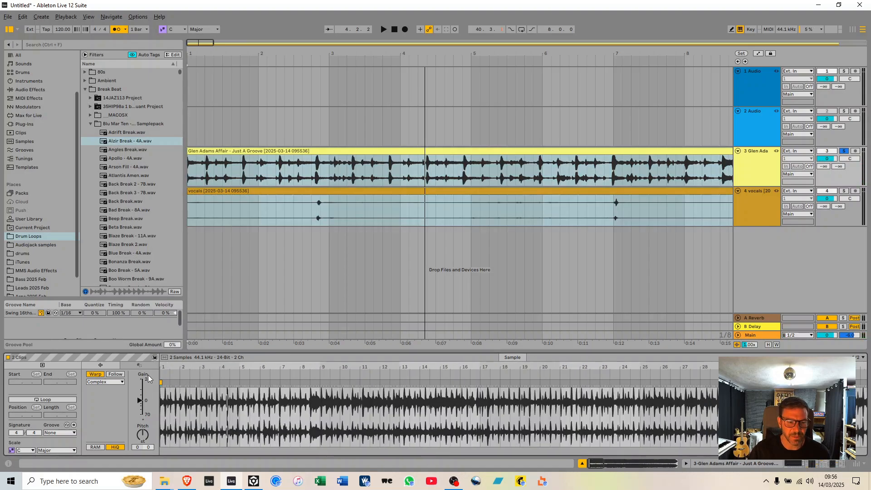
{"action": "right_click", "coordinate": [162, 384]}
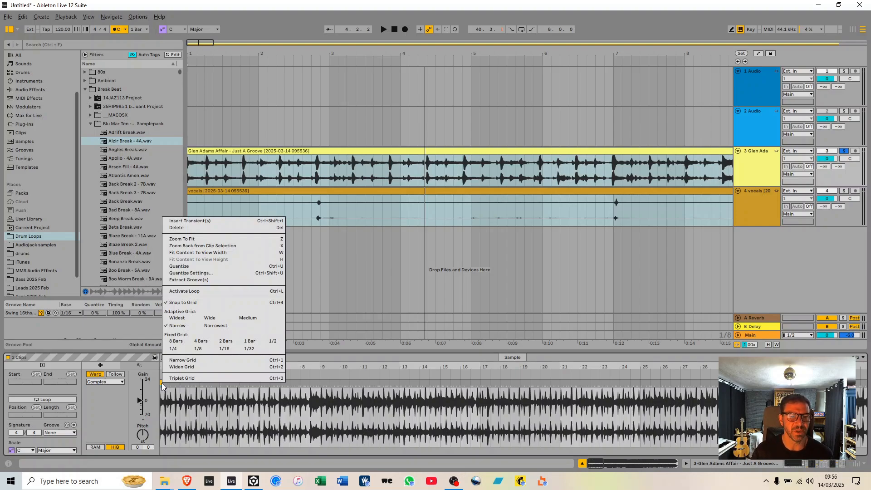
{"action": "left_click", "coordinate": [197, 428]}
{"action": "mouse_move", "coordinate": [198, 367]}
{"action": "left_mouse_down"}
{"action": "mouse_move", "coordinate": [196, 409]}
{"action": "mouse_move", "coordinate": [460, 367]}
{"action": "left_mouse_up"}
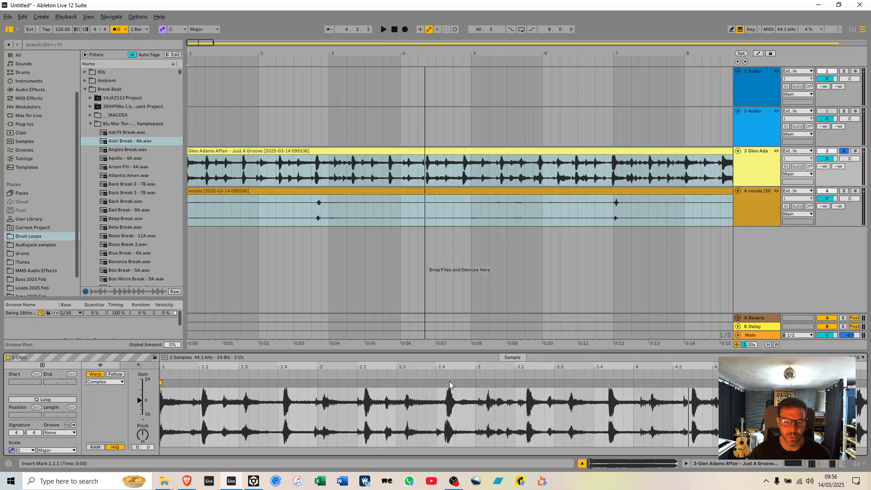
{"action": "left_click_drag", "start_coordinate": [447, 382], "coordinate": [437, 383]}
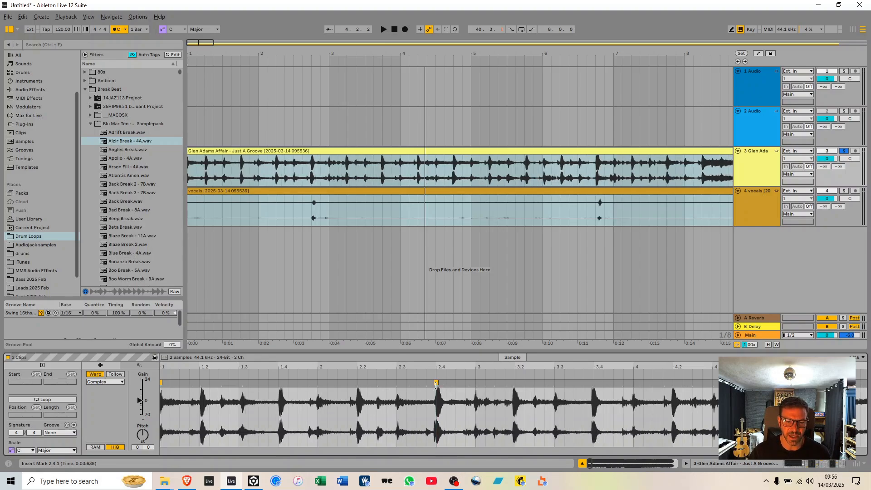
{"action": "scroll", "coordinate": [483, 427], "scroll_direction": "down", "scroll_amount": 4}
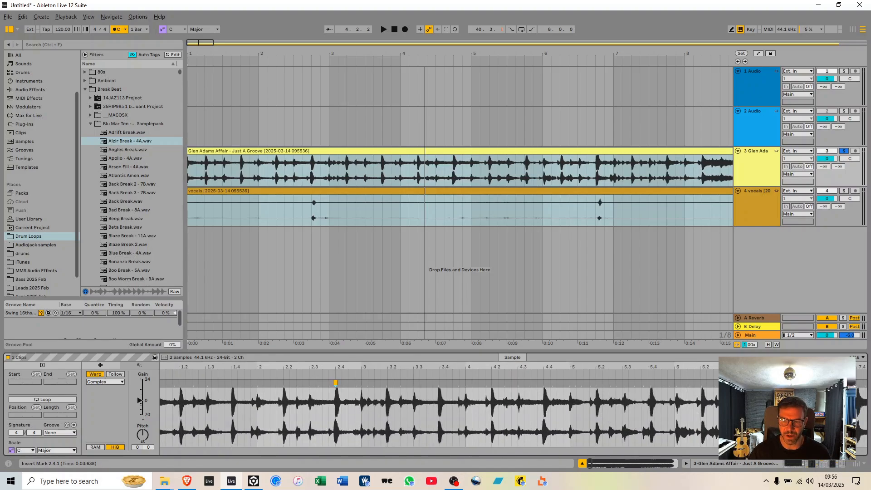
{"action": "mouse_move", "coordinate": [710, 368]}
{"action": "left_mouse_down"}
{"action": "mouse_move", "coordinate": [472, 368]}
{"action": "mouse_move", "coordinate": [578, 358]}
{"action": "left_mouse_up"}
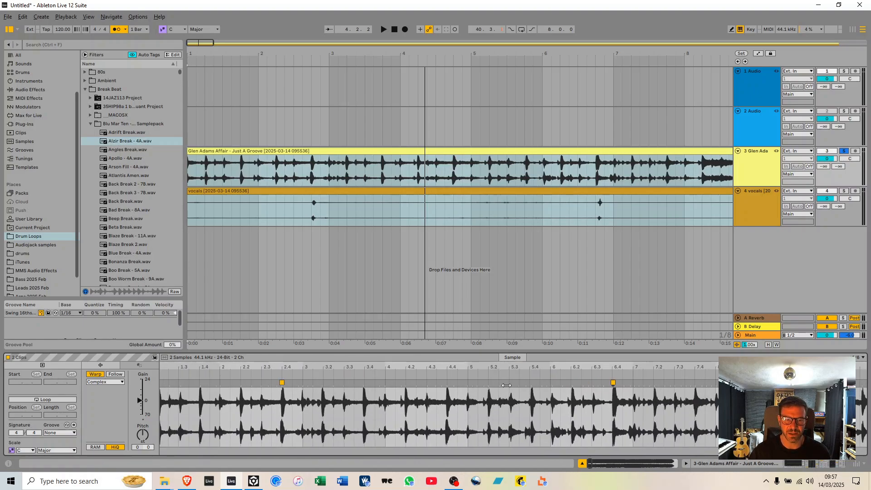
Play the song from the start and add warp markers on the hits at 10.4.1 and 13.4.1.
{"action": "left_click", "coordinate": [189, 177]}
{"action": "key", "text": "space"}
{"action": "left_click_drag", "start_coordinate": [666, 365], "coordinate": [355, 365]}
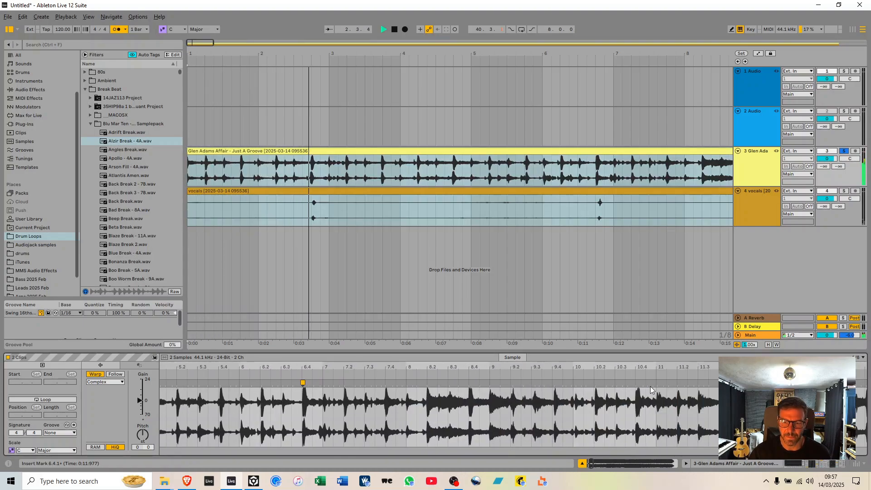
{"action": "double_click", "coordinate": [636, 384]}
{"action": "left_click_drag", "start_coordinate": [717, 366], "coordinate": [384, 365]}
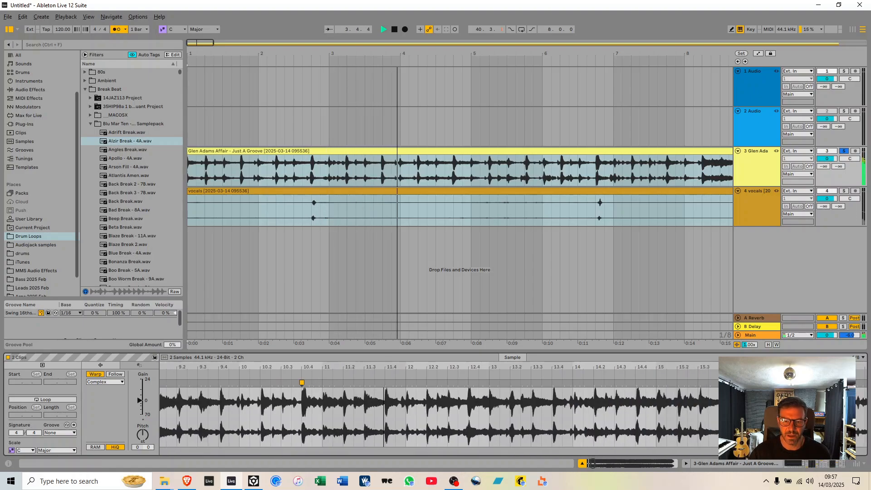
{"action": "double_click", "coordinate": [550, 401]}
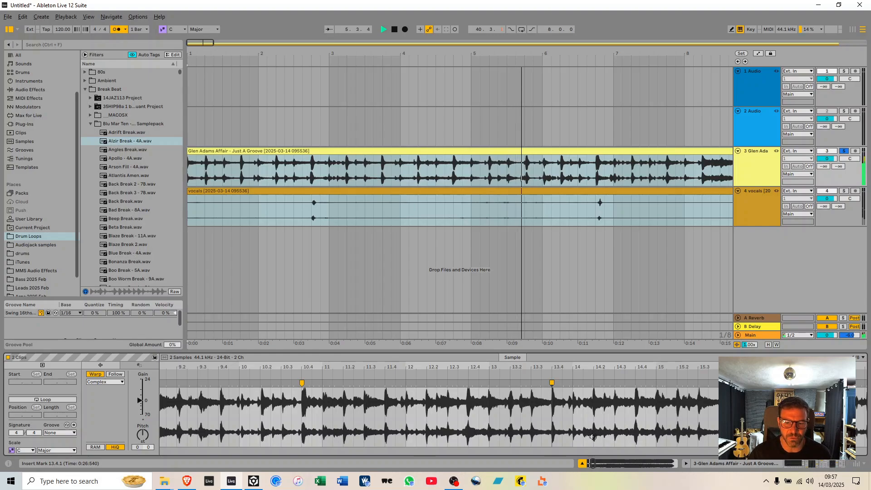
Add warp markers on the song's hits at 16.4.1, 19.1.1 and 20.4.1.
{"action": "left_click_drag", "start_coordinate": [686, 366], "coordinate": [432, 366]}
{"action": "double_click", "coordinate": [547, 384]}
{"action": "left_click_drag", "start_coordinate": [754, 366], "coordinate": [473, 366]}
{"action": "double_click", "coordinate": [453, 390]}
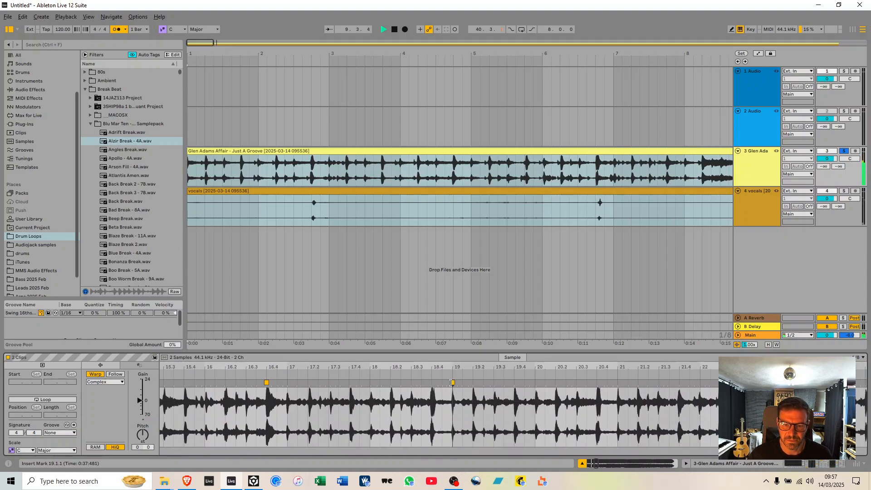
{"action": "double_click", "coordinate": [596, 387]}
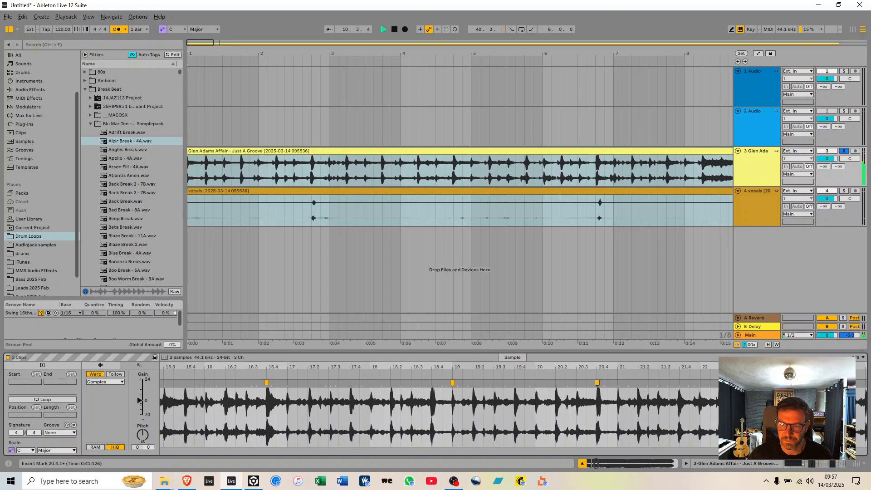
Add warp markers at 22.4.1, 25.1.1, 27.2.1, 29.2.1, 31.2.1 and 34.2.1, aligning the song's hits to the grid.
{"action": "scroll", "coordinate": [505, 383], "scroll_direction": "right", "scroll_amount": 10}
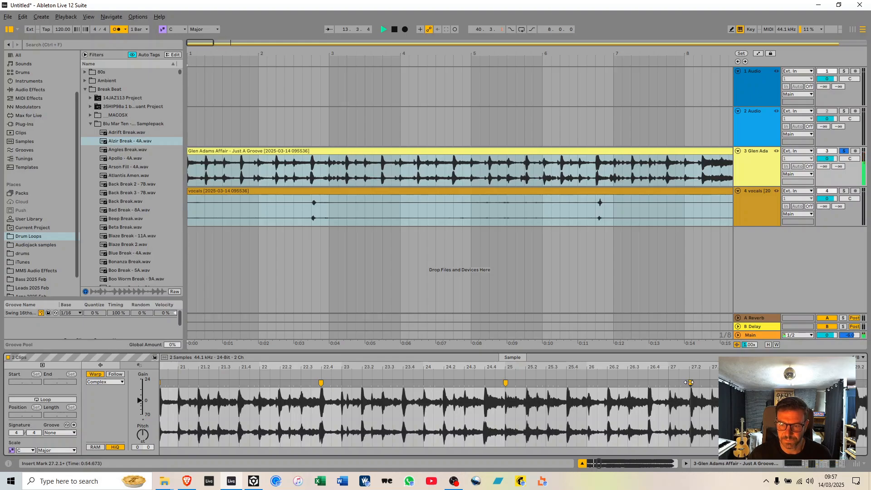
{"action": "mouse_move", "coordinate": [717, 367]}
{"action": "left_mouse_down"}
{"action": "mouse_move", "coordinate": [389, 368]}
{"action": "mouse_move", "coordinate": [361, 383]}
{"action": "left_mouse_up"}
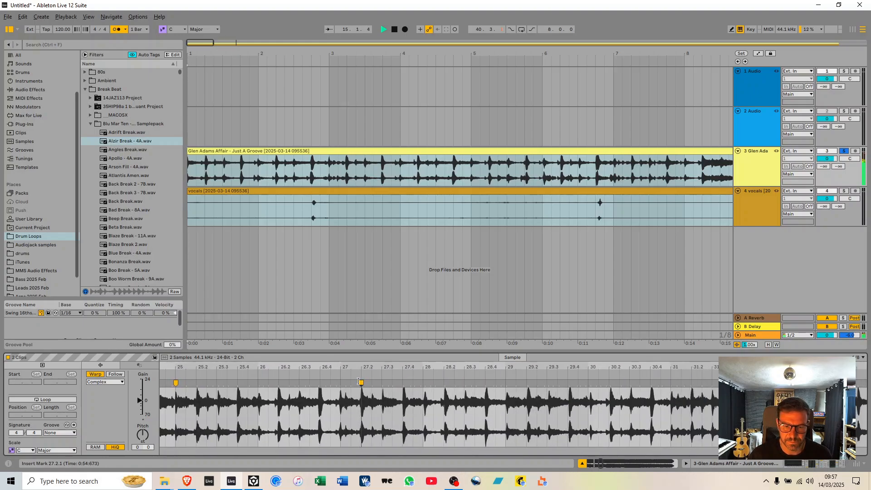
{"action": "double_click", "coordinate": [691, 382]}
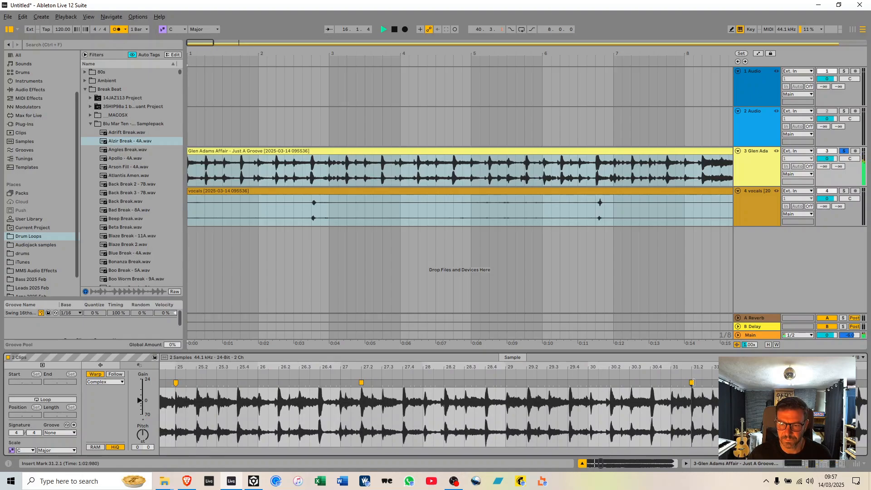
{"action": "double_click", "coordinate": [527, 383]}
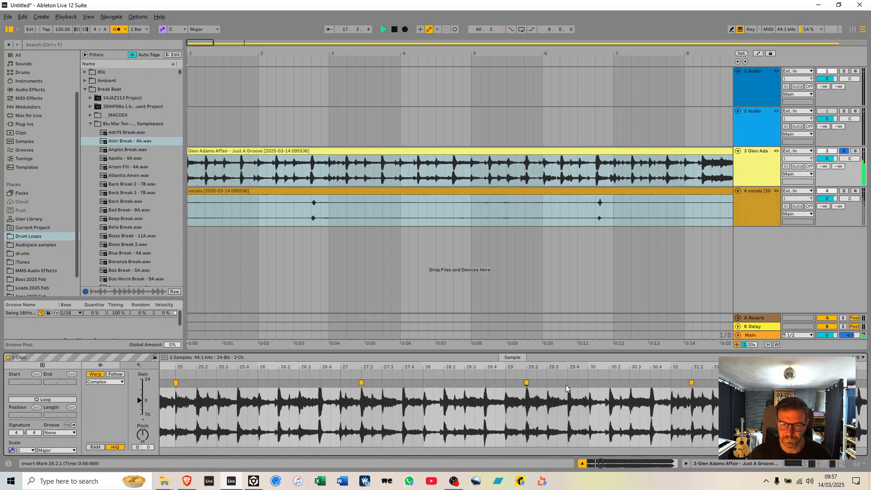
{"action": "left_click_drag", "start_coordinate": [621, 367], "coordinate": [169, 367]}
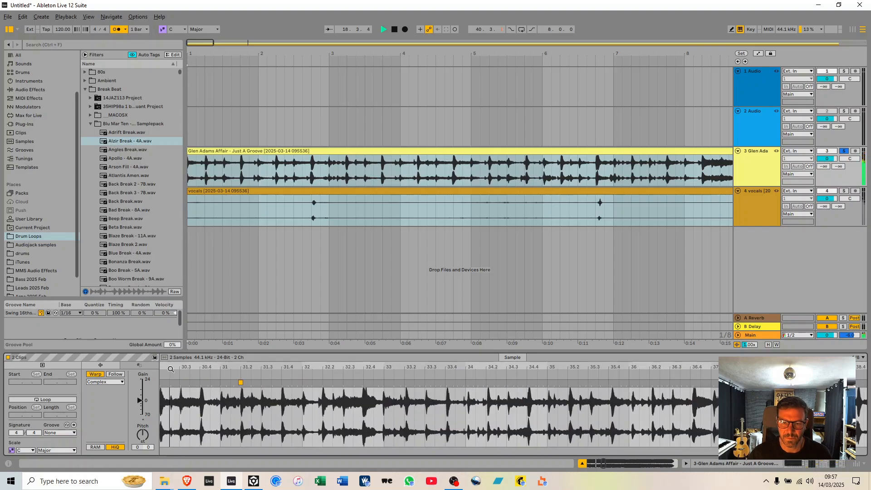
{"action": "double_click", "coordinate": [486, 383]}
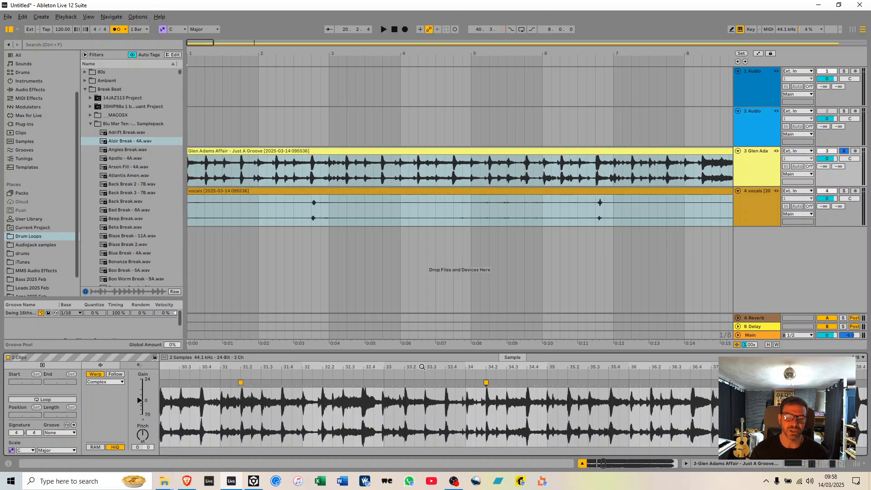
Resume playback from just before bar 34 and add a warp marker on the hit at 38.2.1.
{"action": "key", "text": "space"}
{"action": "left_click", "coordinate": [457, 375]}
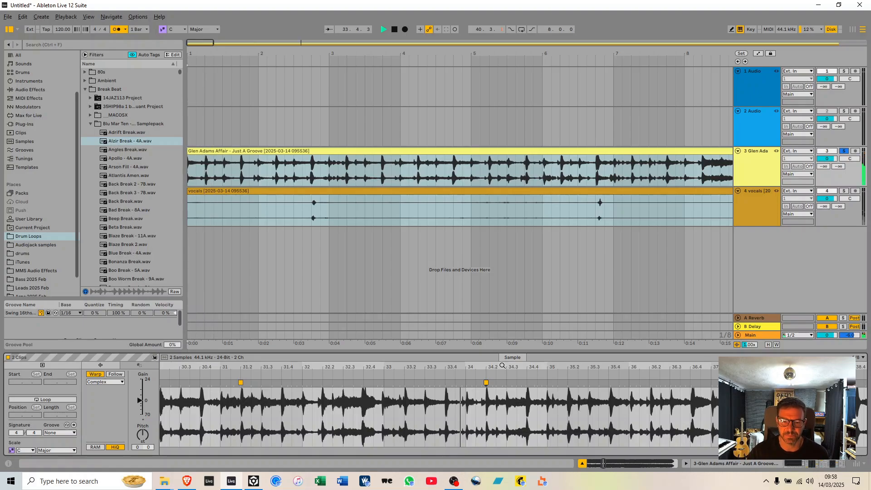
{"action": "left_click_drag", "start_coordinate": [562, 366], "coordinate": [182, 368]}
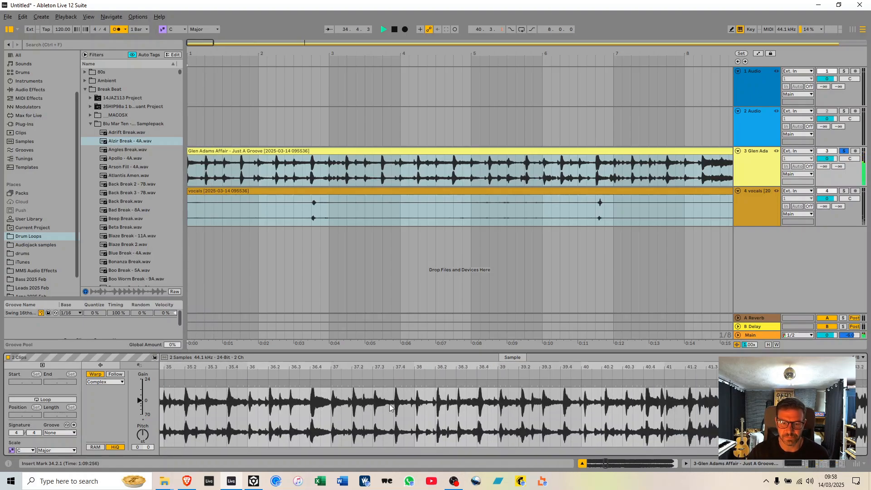
{"action": "left_click", "coordinate": [437, 399]}
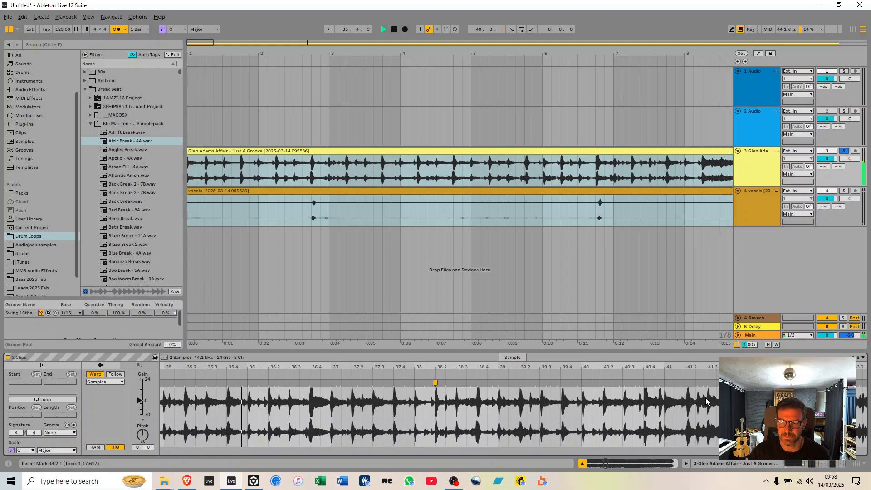
Continue warping the song between bars 41 and 61, aligning hits to the grid with markers including one at 50.4.1.
{"action": "left_click_drag", "start_coordinate": [706, 401], "coordinate": [320, 400]}
{"action": "left_click", "coordinate": [466, 383]}
{"action": "double_click", "coordinate": [698, 383]}
{"action": "left_click_drag", "start_coordinate": [698, 383], "coordinate": [695, 383]}
{"action": "left_click_drag", "start_coordinate": [739, 402], "coordinate": [189, 401]}
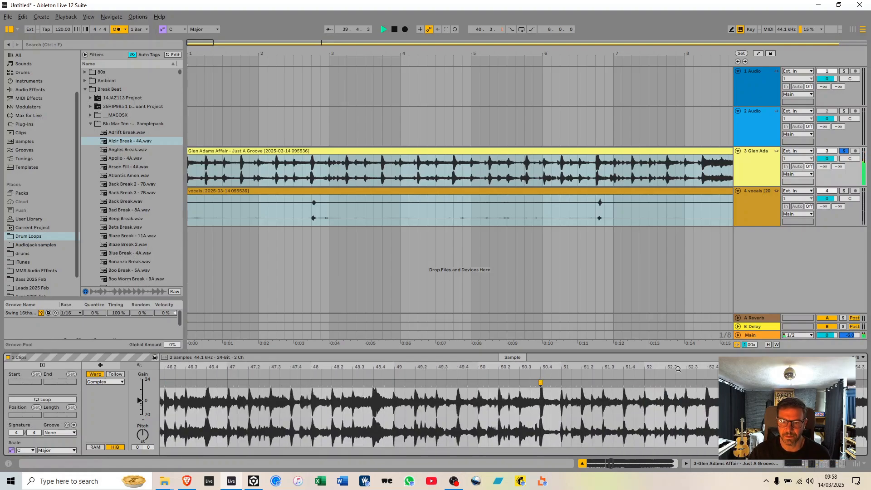
{"action": "double_click", "coordinate": [509, 382]}
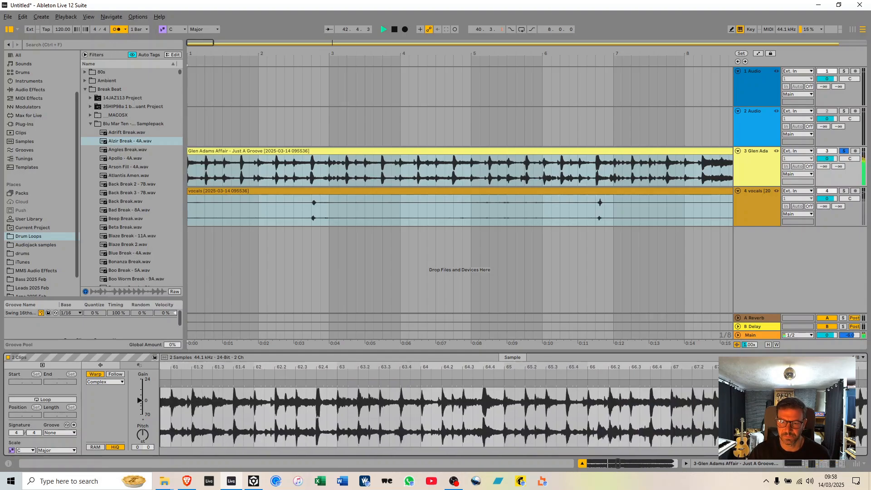
Add warp markers on the song's hits at 64.4.1, 67.4.1, 73.2.1, 80.4.1, 86.2.1 and 92.2.1.
{"action": "double_click", "coordinate": [437, 384]}
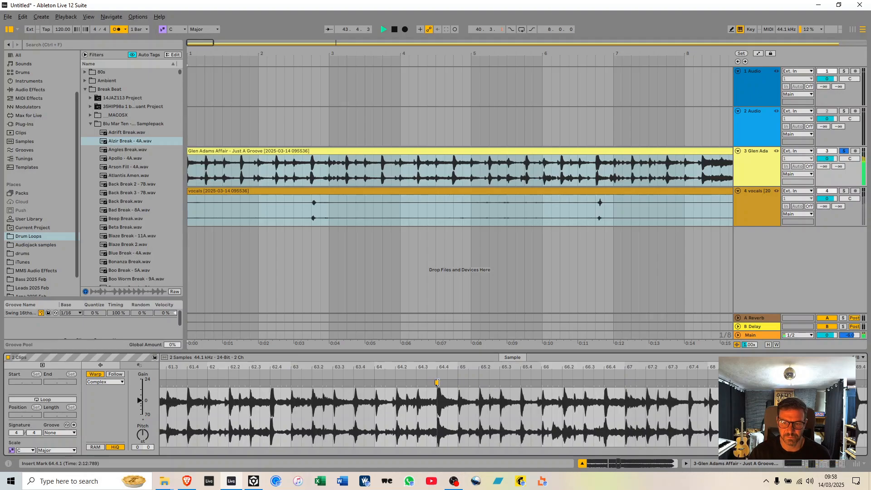
{"action": "double_click", "coordinate": [687, 384]}
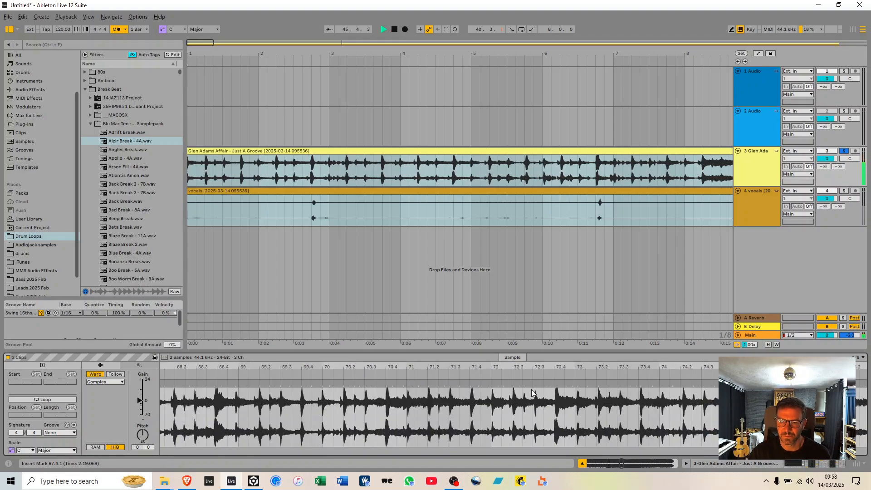
{"action": "double_click", "coordinate": [599, 384]}
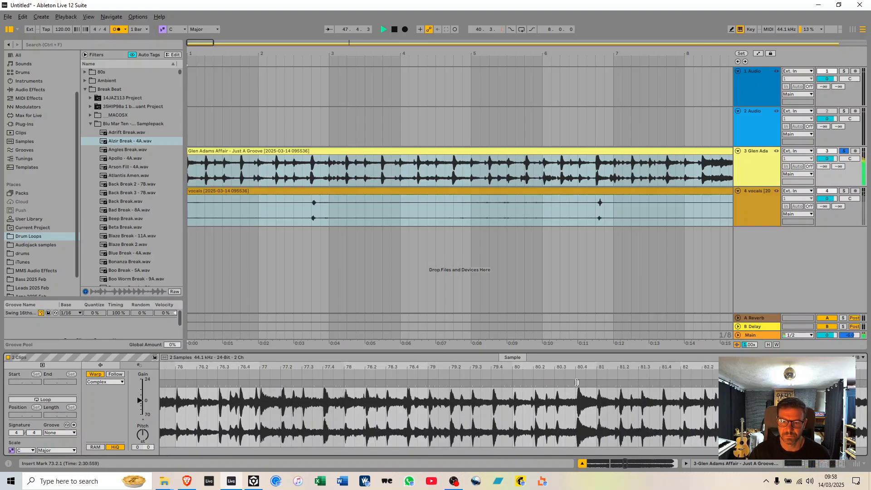
{"action": "double_click", "coordinate": [577, 382]}
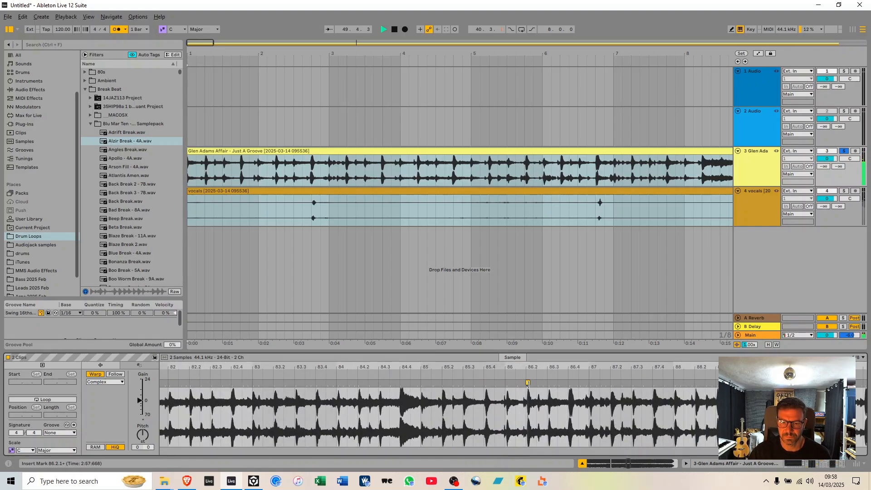
{"action": "double_click", "coordinate": [526, 385]}
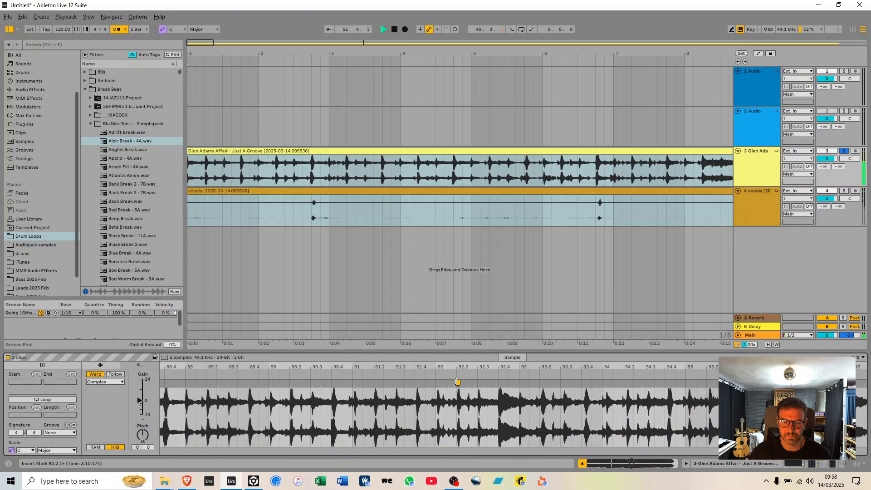
{"action": "double_click", "coordinate": [457, 382]}
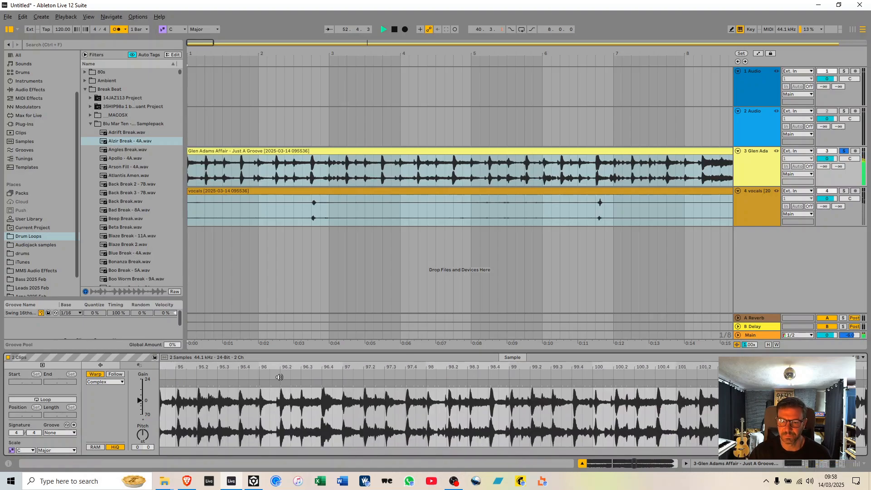
Add a warp marker at 98.4.1, plus markers on the earlier hits at 96.4.1 and 95.2.1.
{"action": "double_click", "coordinate": [490, 384]}
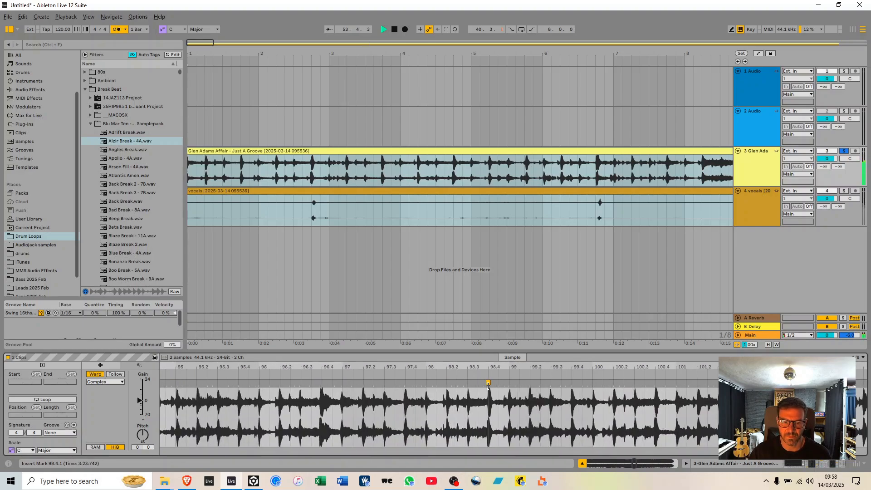
{"action": "double_click", "coordinate": [320, 384]}
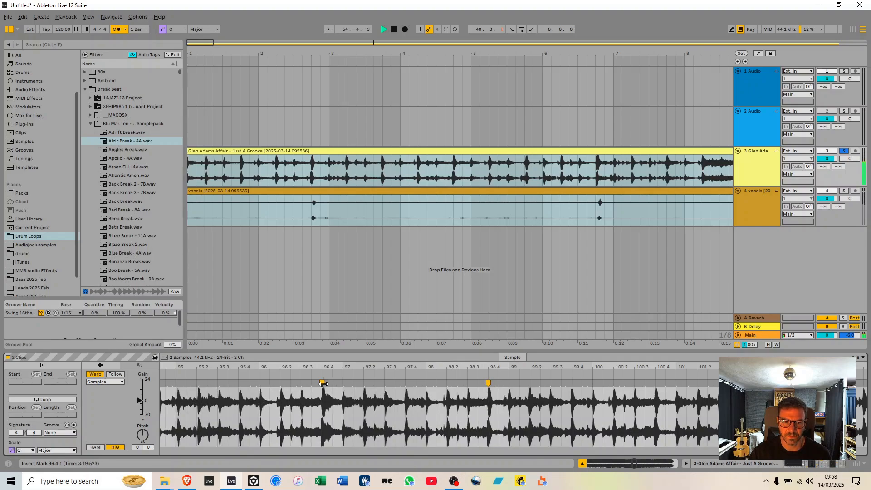
{"action": "double_click", "coordinate": [198, 384]}
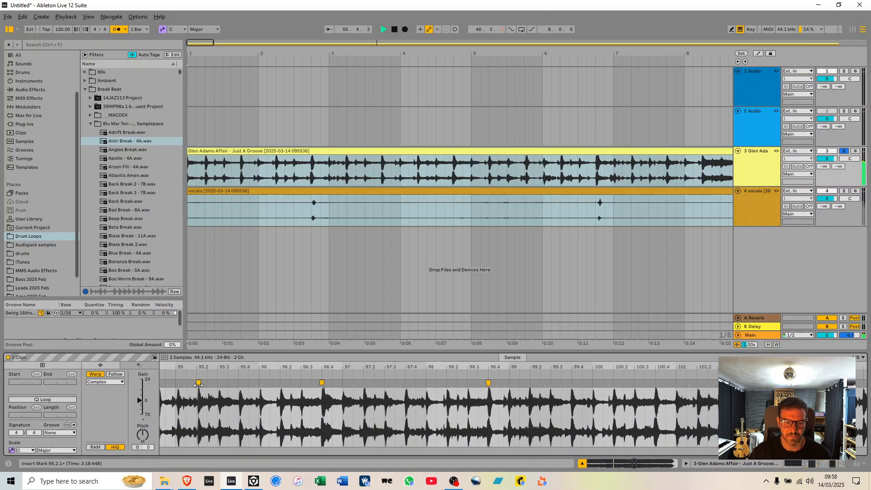
Add warp markers on the song's hits at 100.3.4, 103.3.1 and 105.4.
{"action": "double_click", "coordinate": [655, 384]}
{"action": "left_click_drag", "start_coordinate": [657, 367], "coordinate": [247, 367]}
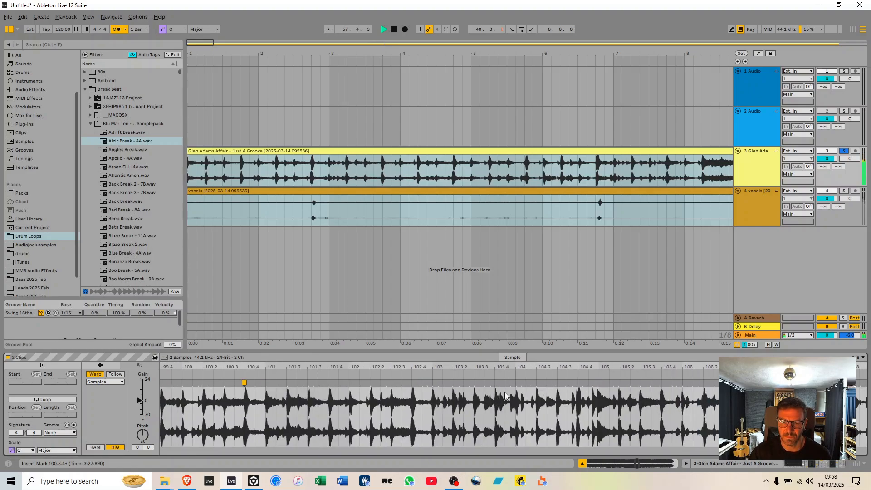
{"action": "double_click", "coordinate": [475, 384]}
{"action": "double_click", "coordinate": [661, 384]}
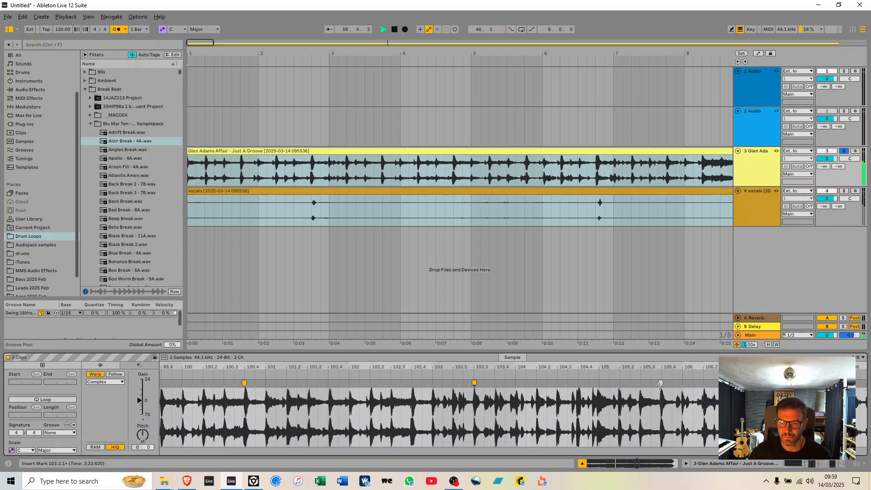
{"action": "left_click_drag", "start_coordinate": [662, 368], "coordinate": [286, 367]}
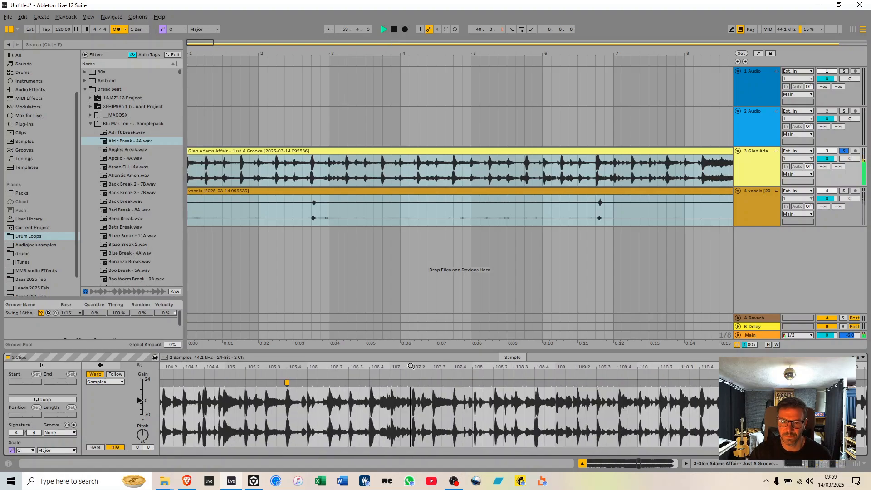
Add warp markers on the song's hits at 108.2.1, 111.3.4, 113.4, 118.1.4 and 122.2.1.
{"action": "double_click", "coordinate": [495, 383]}
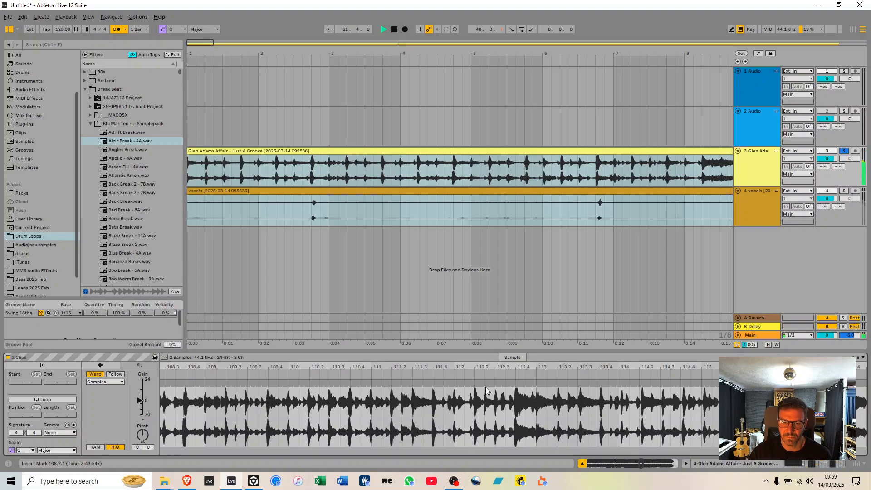
{"action": "double_click", "coordinate": [433, 383]}
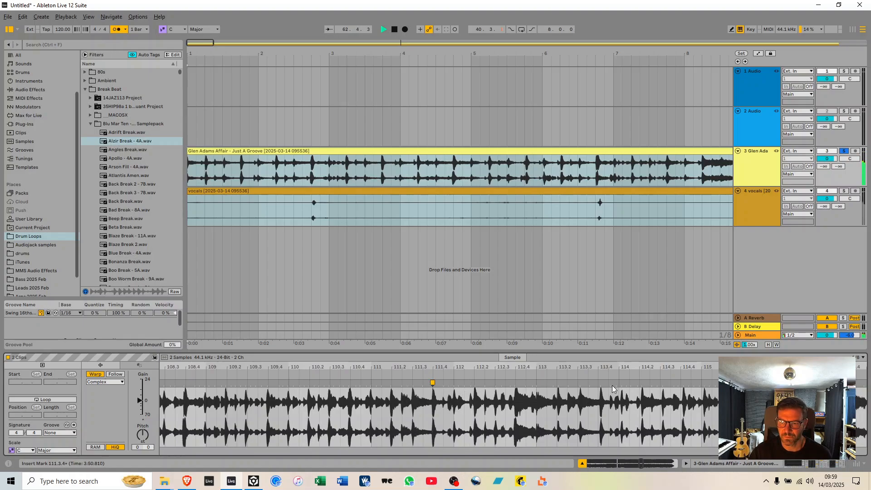
{"action": "double_click", "coordinate": [599, 383]}
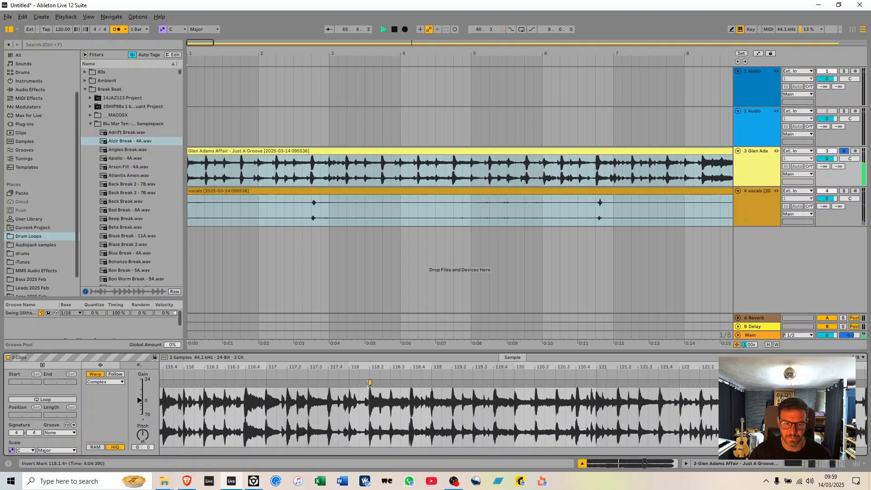
{"action": "double_click", "coordinate": [701, 388]}
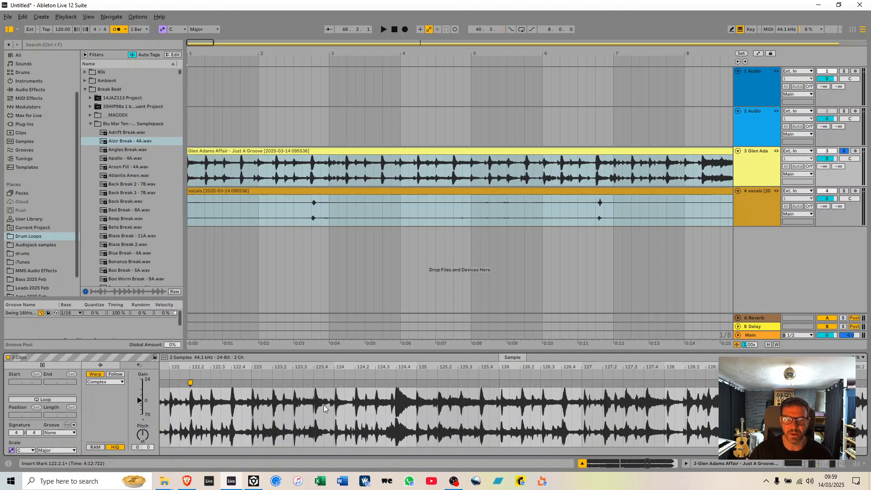
Continue warping the song with markers on the hits at 123.4.1, 125.4 and 127.3.1.
{"action": "double_click", "coordinate": [315, 382]}
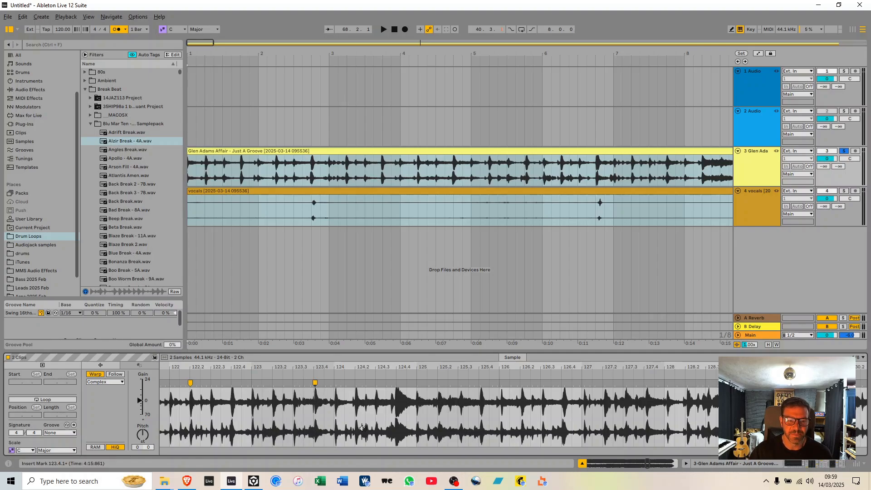
{"action": "double_click", "coordinate": [479, 383]}
{"action": "double_click", "coordinate": [625, 383]}
{"action": "scroll", "coordinate": [579, 398], "scroll_direction": "down", "scroll_amount": 5}
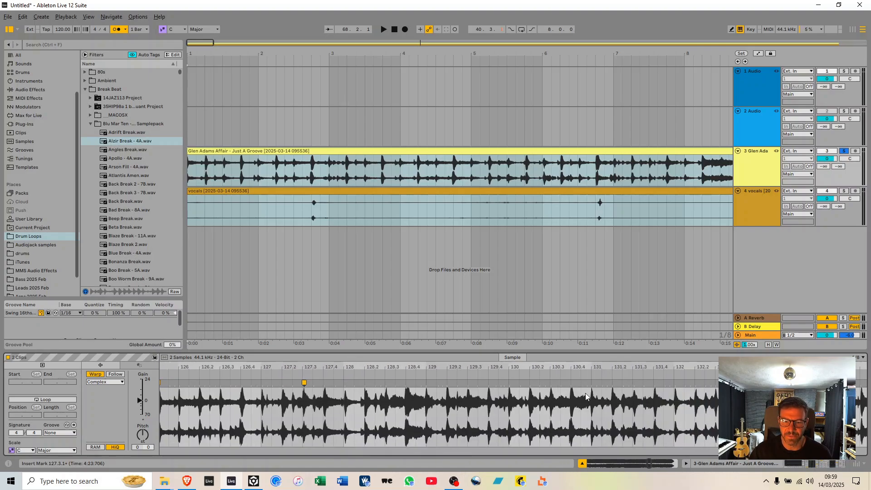
Add warp markers at 130.2, 134.2.1 and 138.4.4, and start playback just before bar 139 to check the timing.
{"action": "double_click", "coordinate": [529, 382]}
{"action": "scroll", "coordinate": [667, 370], "scroll_direction": "down", "scroll_amount": 1}
{"action": "scroll", "coordinate": [464, 419], "scroll_direction": "down", "scroll_amount": 4}
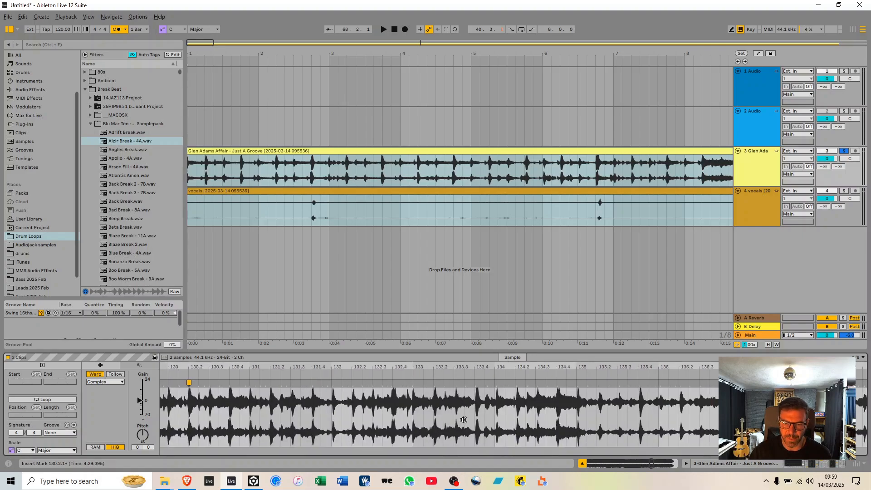
{"action": "double_click", "coordinate": [516, 383]}
{"action": "scroll", "coordinate": [541, 382], "scroll_direction": "down", "scroll_amount": 5}
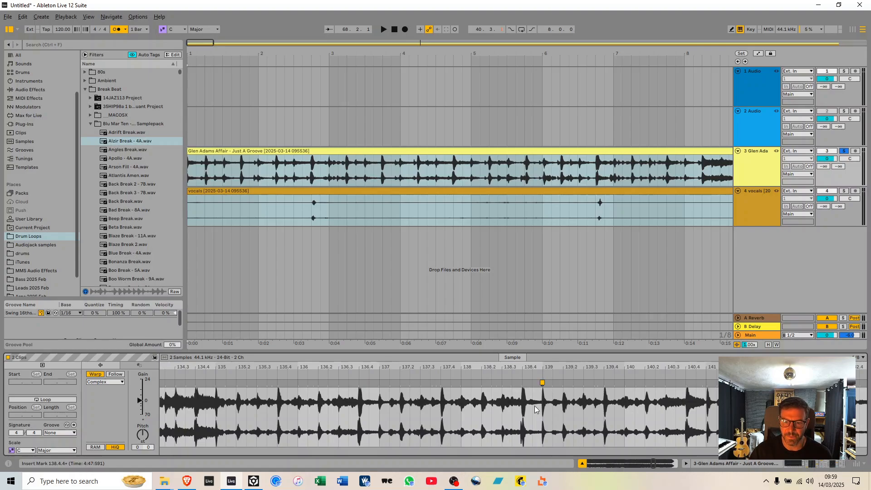
{"action": "left_click", "coordinate": [518, 379]}
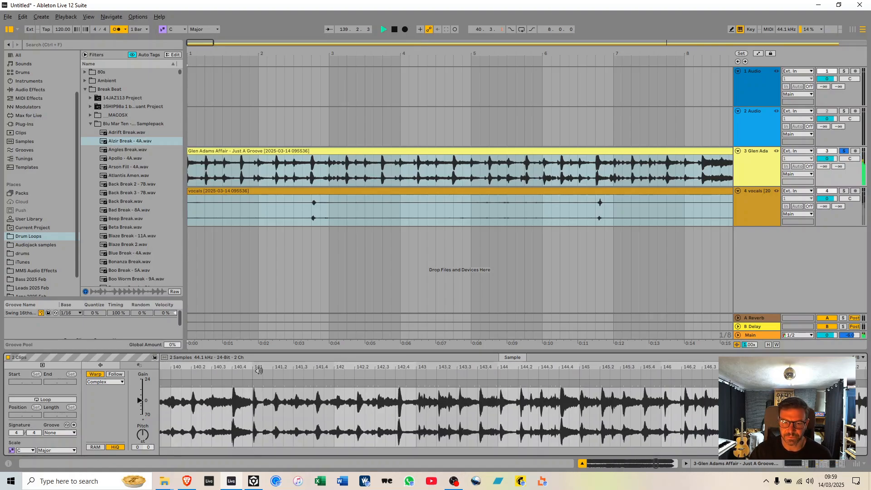
Add warp markers on the song's hits at 150.4.1, 152.4.1, 154.4 and 156.4.
{"action": "left_click_drag", "start_coordinate": [481, 384], "coordinate": [477, 384]}
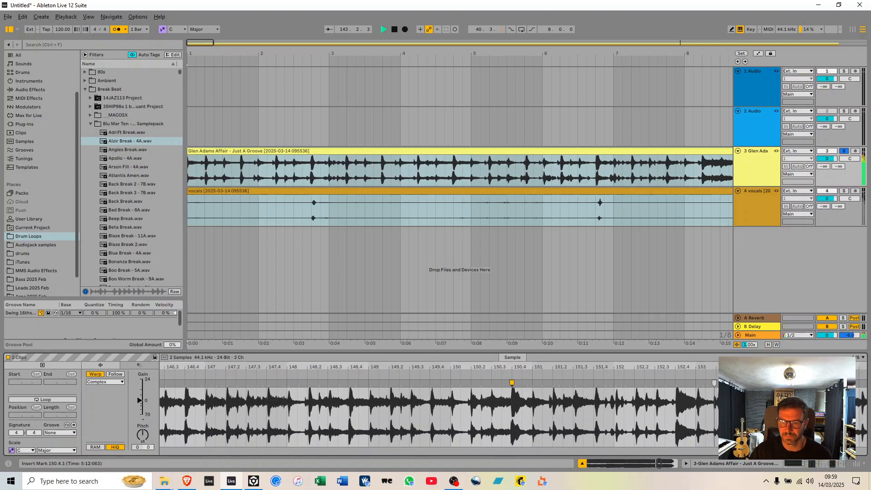
{"action": "double_click", "coordinate": [454, 382]}
{"action": "double_click", "coordinate": [289, 383]}
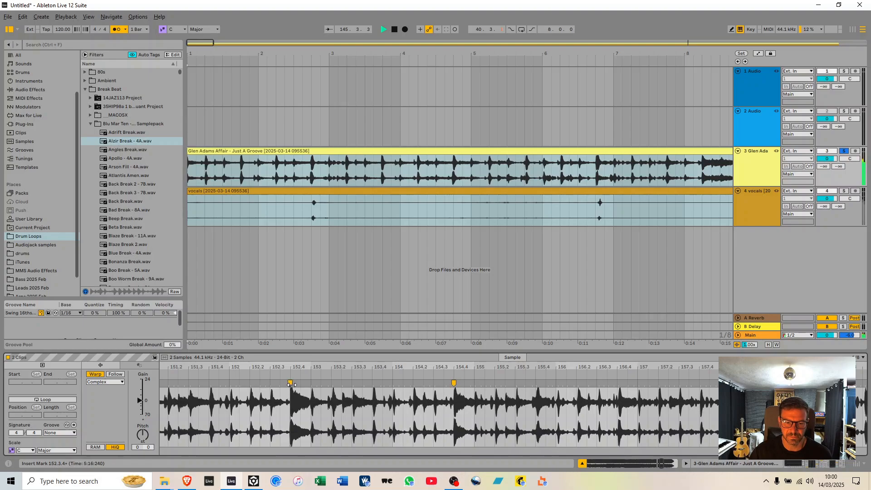
{"action": "double_click", "coordinate": [618, 383]}
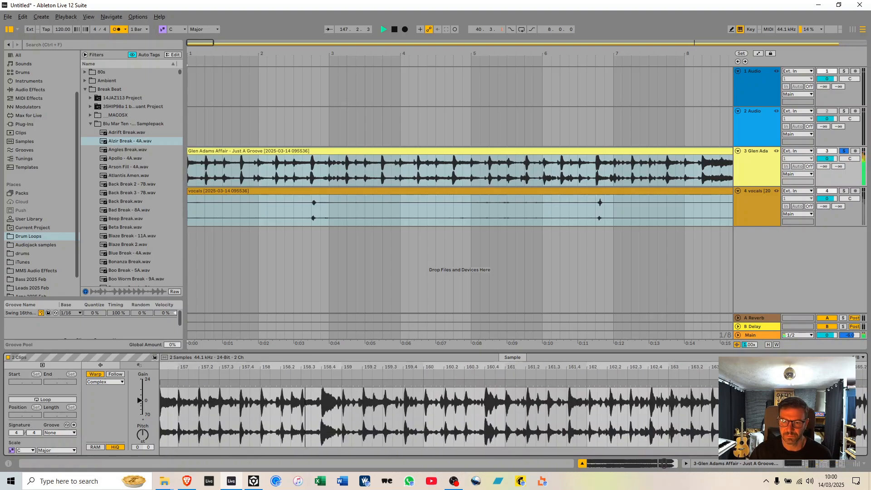
Add warp markers on the song's hits at 160.4.1 and 163.4, plus one on another nearby hit.
{"action": "double_click", "coordinate": [467, 383]}
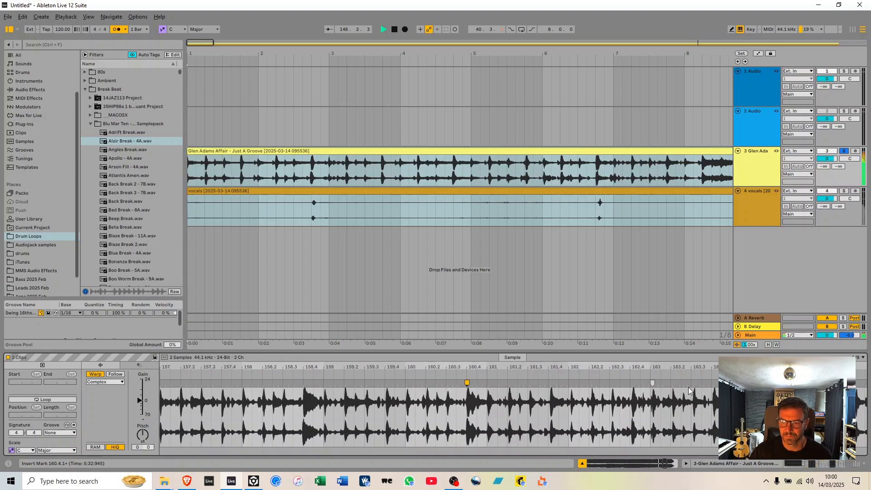
{"action": "double_click", "coordinate": [713, 383]}
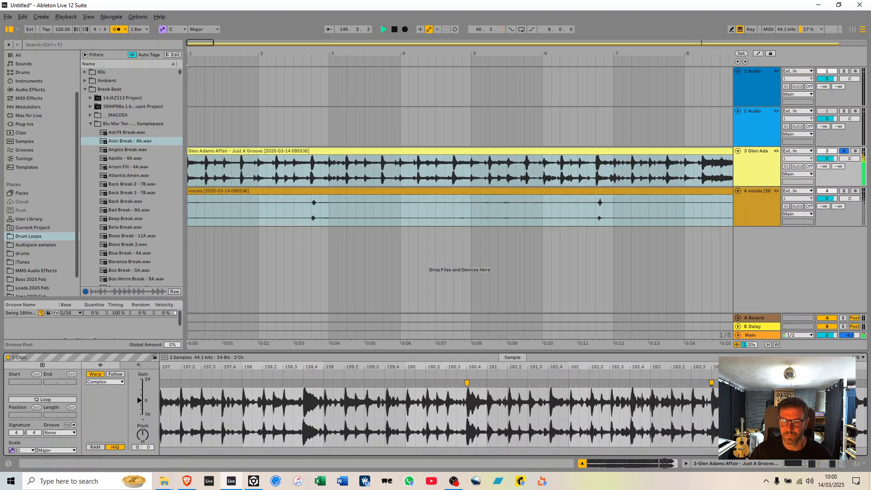
{"action": "double_click", "coordinate": [549, 383]}
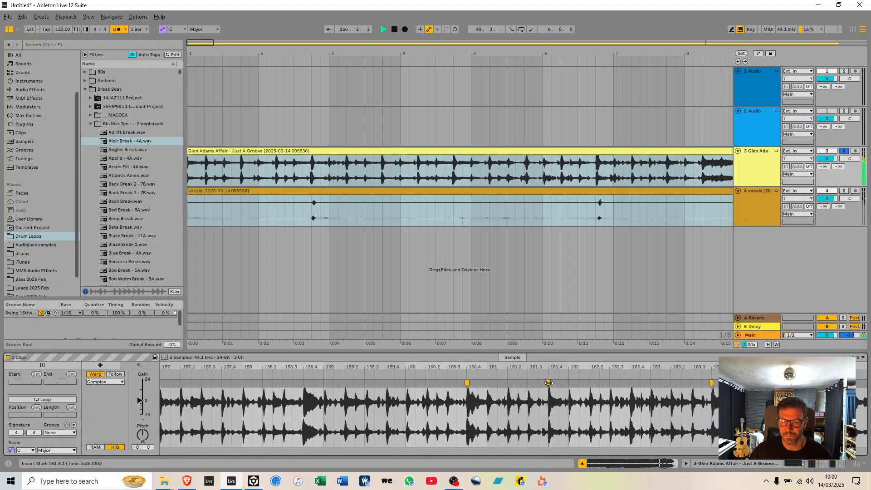
Add warp markers on the song's hits at 168.2.1, 170.4, 172.4 and 175.1.1.
{"action": "double_click", "coordinate": [463, 383]}
{"action": "double_click", "coordinate": [668, 383]}
{"action": "scroll", "coordinate": [669, 383], "scroll_direction": "right", "scroll_amount": 5}
{"action": "double_click", "coordinate": [421, 383]}
{"action": "double_click", "coordinate": [605, 383]}
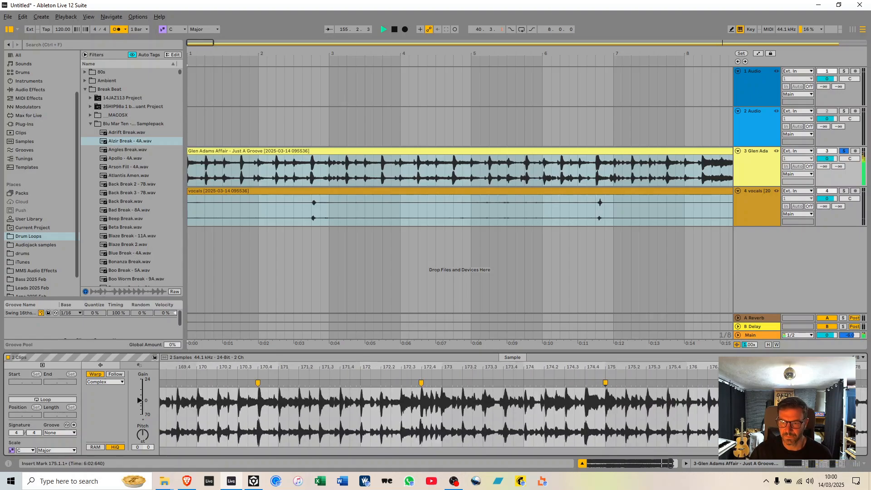
Finish warping the song's ending with markers on the hits at 176 and 177.4.
{"action": "scroll", "coordinate": [541, 399], "scroll_direction": "right", "scroll_amount": 5}
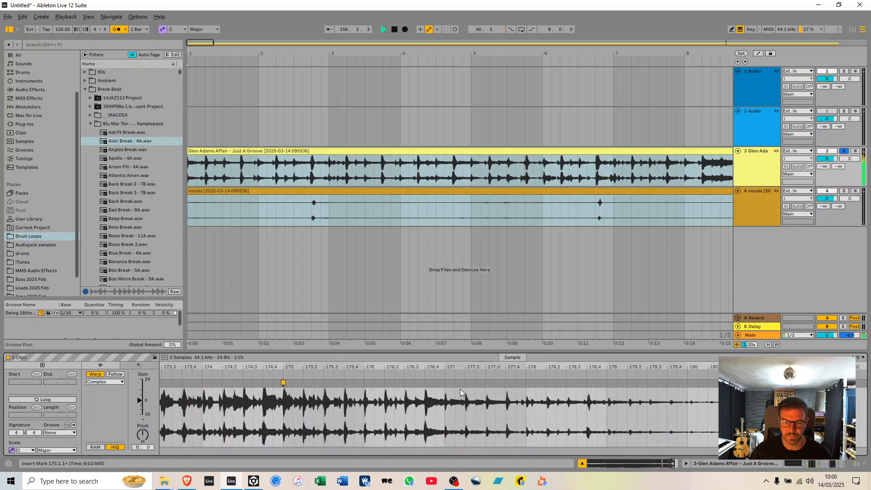
{"action": "double_click", "coordinate": [365, 391]}
{"action": "double_click", "coordinate": [507, 384]}
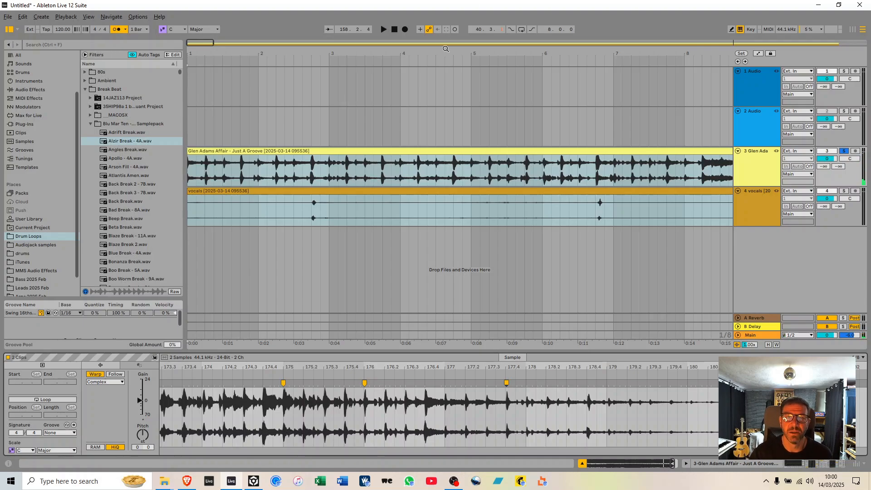
Solo the vocals track in place of the song and loop playback over bars 17 to 25 of the arrangement.
{"action": "double_click", "coordinate": [193, 42]}
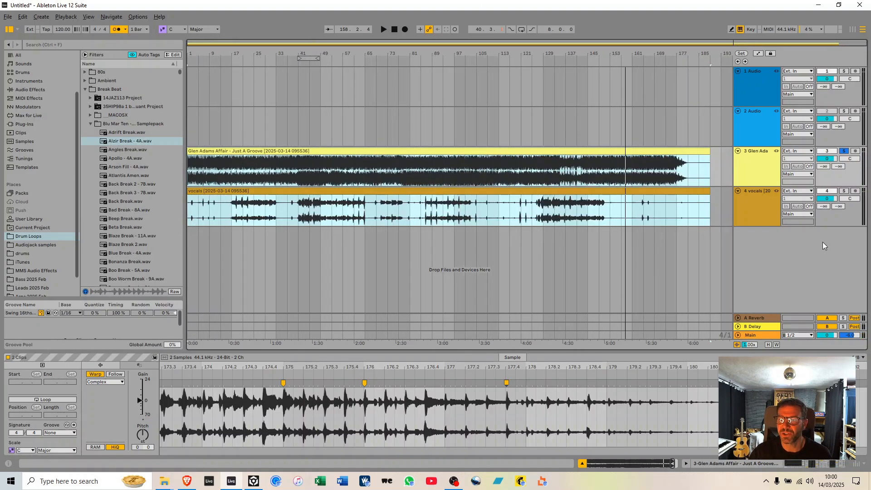
{"action": "left_click", "coordinate": [845, 191]}
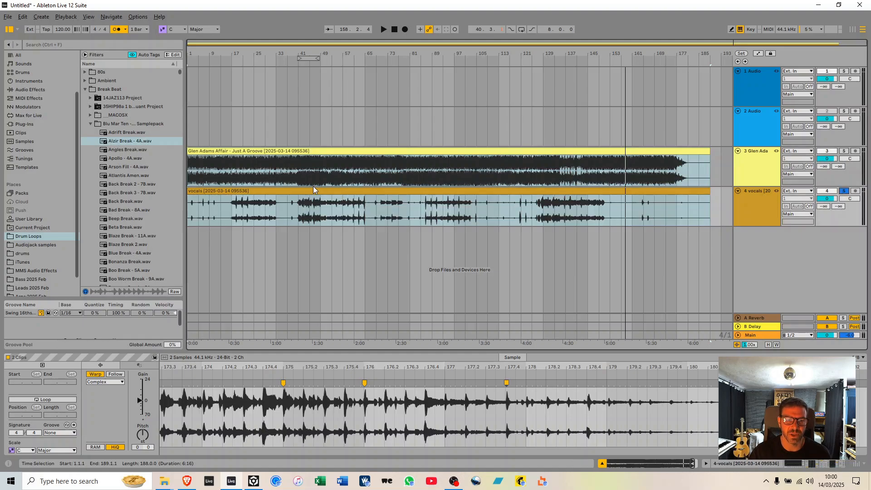
{"action": "left_click", "coordinate": [231, 208]}
{"action": "key", "text": "space"}
{"action": "left_click_drag", "start_coordinate": [231, 209], "coordinate": [256, 209]}
{"action": "key", "text": "ctrl+l"}
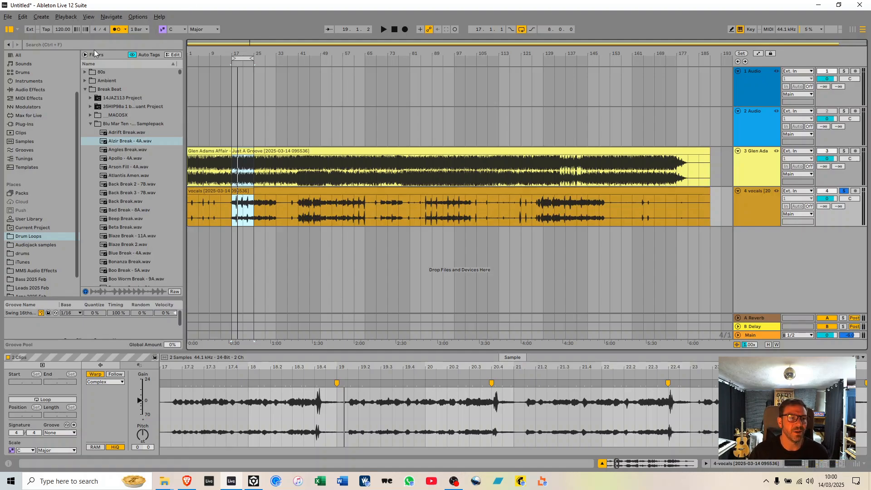
Set the project tempo to 129 BPM.
{"action": "left_click", "coordinate": [66, 30]}
{"action": "type", "text": "129"}
{"action": "key", "text": "Return"}
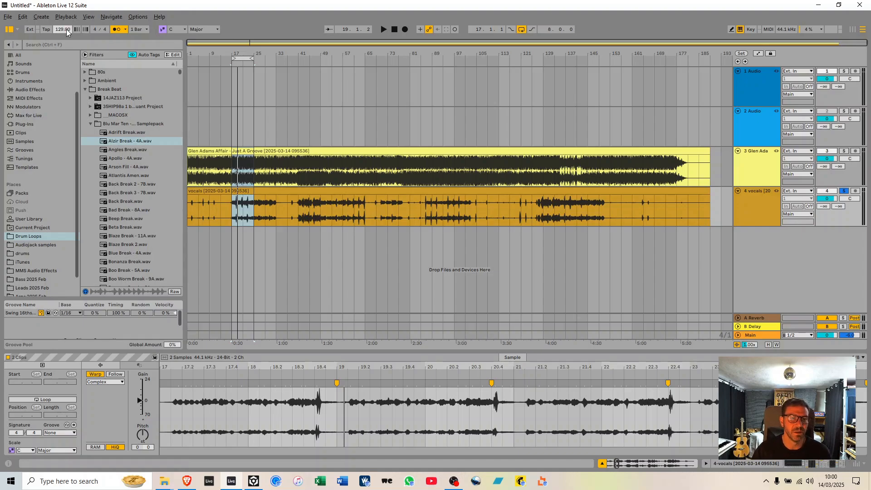
Find the 25_Top_Loop_125.wav sample in the Hux subfolder of Hats Loops within the Drum Loops folder.
{"action": "left_click", "coordinate": [28, 236]}
{"action": "left_click", "coordinate": [86, 89]}
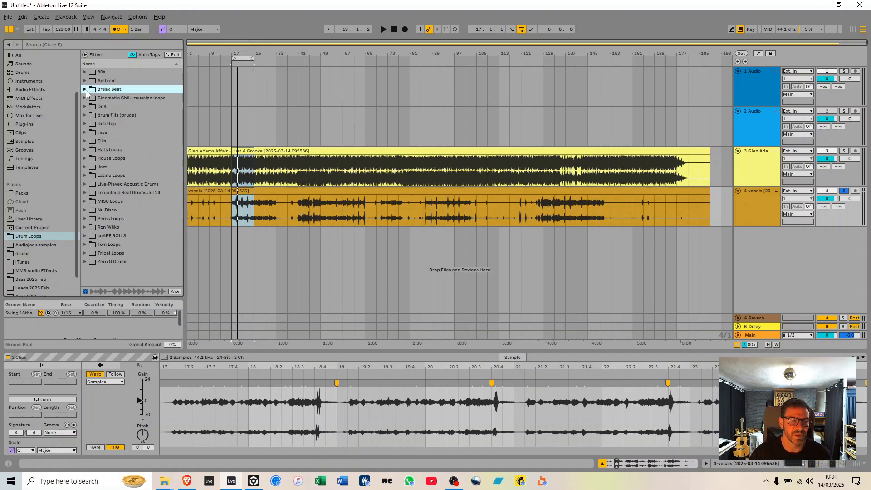
{"action": "left_click", "coordinate": [84, 150]}
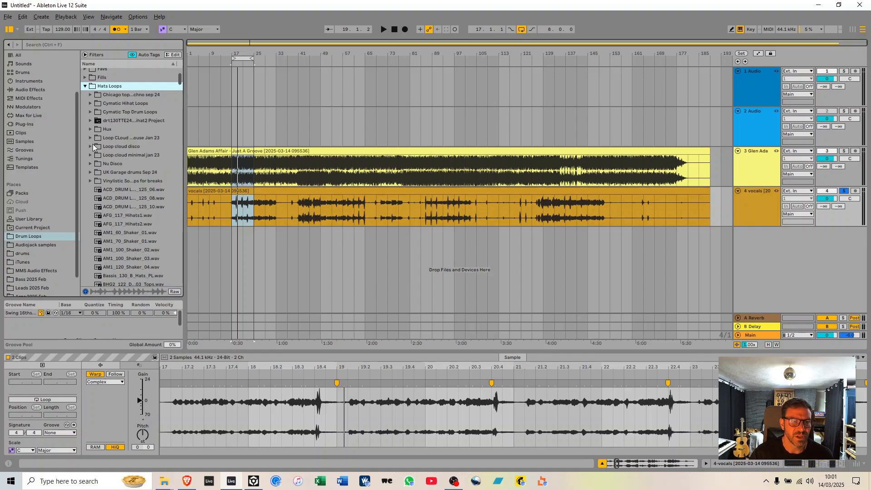
{"action": "left_click", "coordinate": [92, 129]}
{"action": "left_click", "coordinate": [132, 233]}
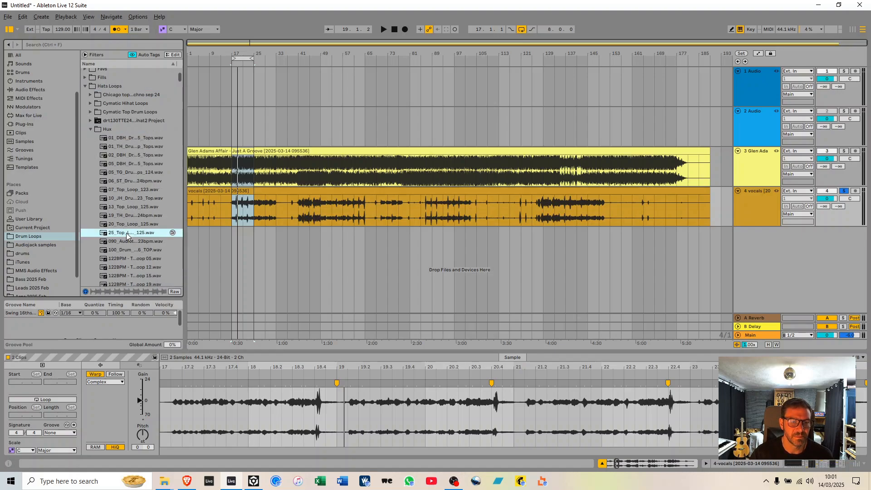
In Session View, place 25_Top_Loop_125.wav on a new track, launch it and solo it alongside the vocals.
{"action": "key", "text": "Tab"}
{"action": "left_click_drag", "start_coordinate": [130, 235], "coordinate": [367, 55]}
{"action": "left_click", "coordinate": [363, 52]}
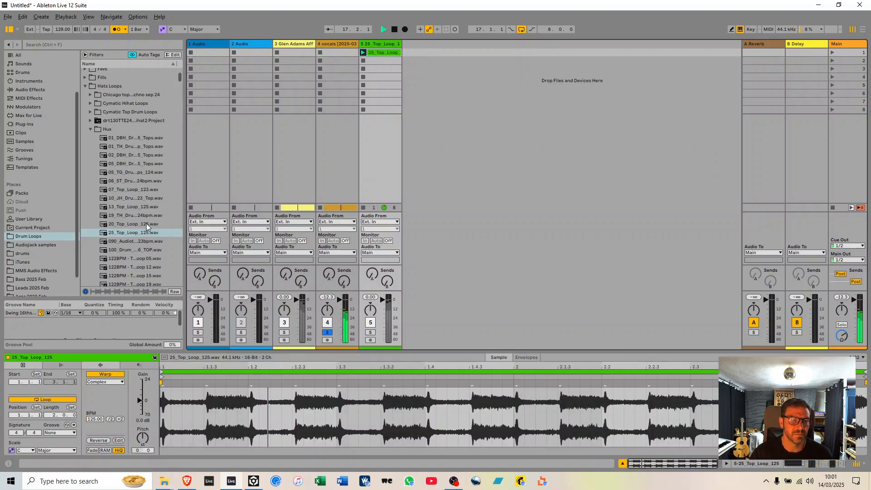
{"action": "scroll", "coordinate": [144, 226], "scroll_direction": "down", "scroll_amount": 2}
{"action": "left_click", "coordinate": [370, 332], "text": "ctrl"}
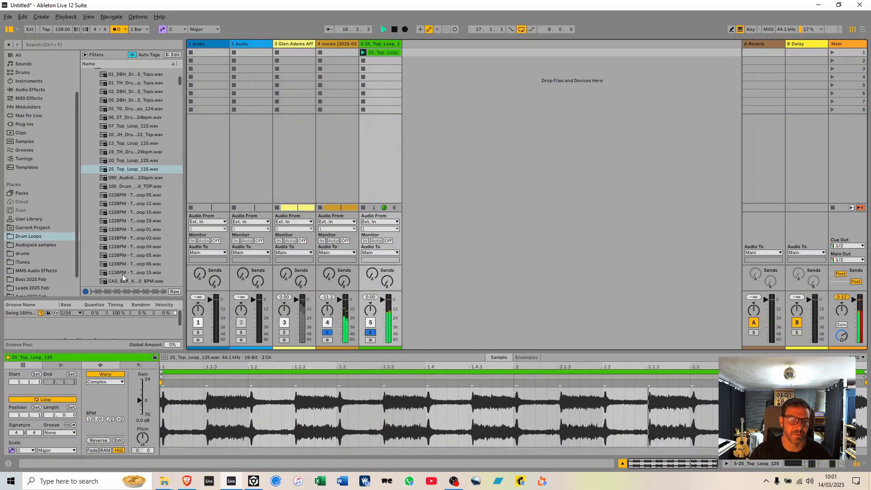
Place 123BPM - Top Loop 05.wav on another new track, running with the other loop, and solo that track too.
{"action": "scroll", "coordinate": [114, 245], "scroll_direction": "down", "scroll_amount": 2}
{"action": "left_click_drag", "start_coordinate": [119, 264], "coordinate": [473, 58]}
{"action": "left_click", "coordinate": [172, 200]}
{"action": "left_click_drag", "start_coordinate": [173, 200], "coordinate": [404, 53]}
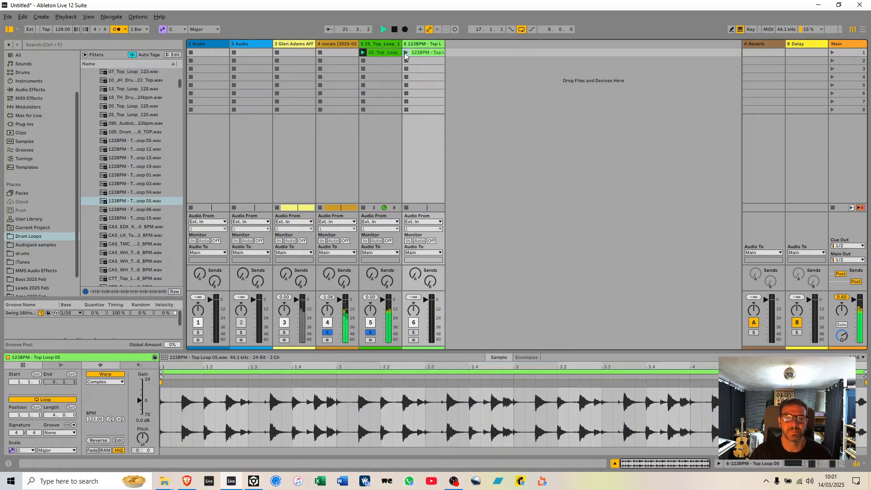
{"action": "left_click", "coordinate": [413, 333], "text": "ctrl"}
Return to the Arrangement View and stop playback.
{"action": "key", "text": "Tab"}
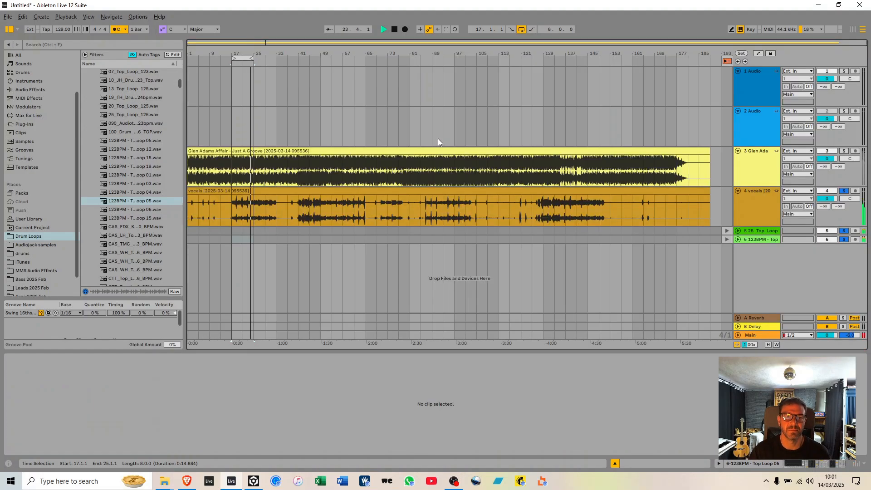
{"action": "key", "text": "space"}
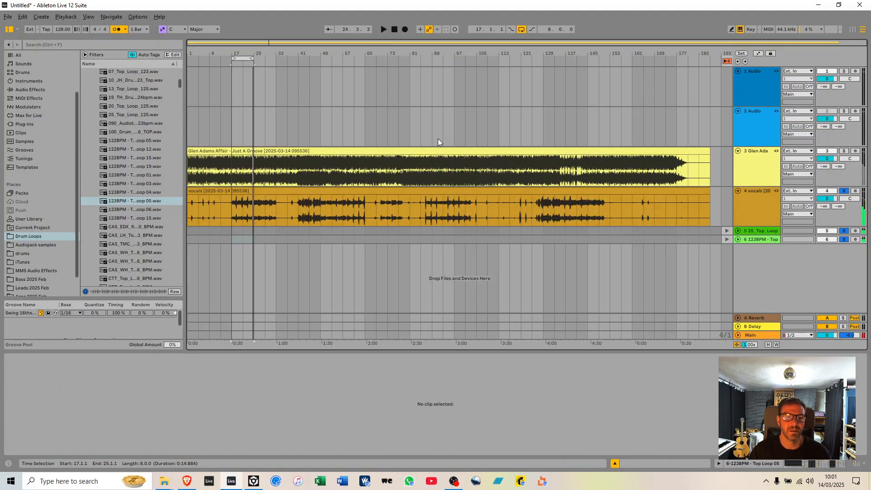